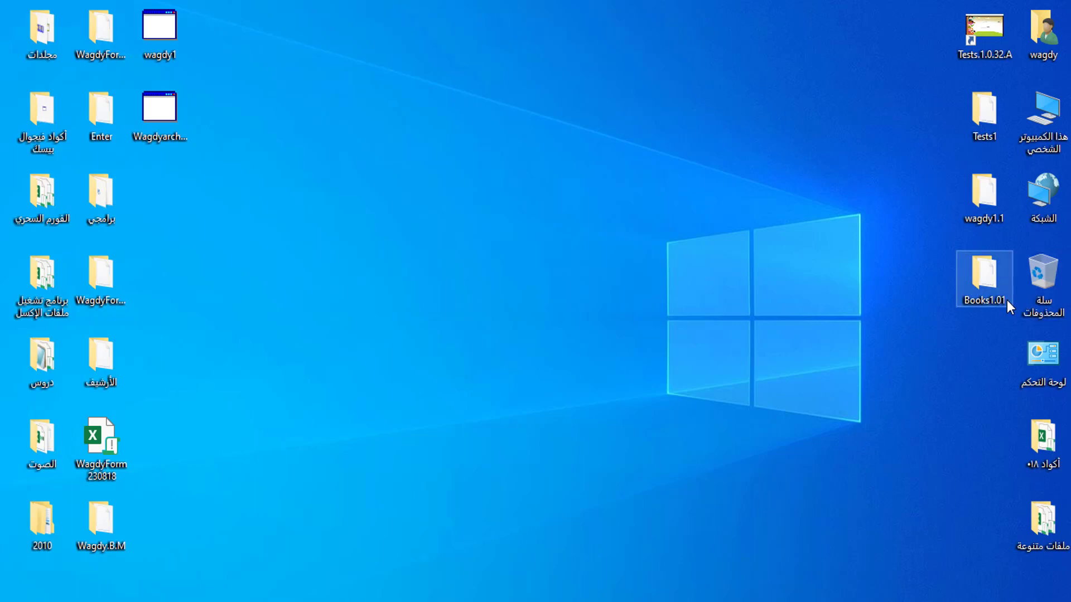
Open the Debug folder inside the Books1.01 project, following Books1.01, Books1.01 and bin
double_click(982, 284)
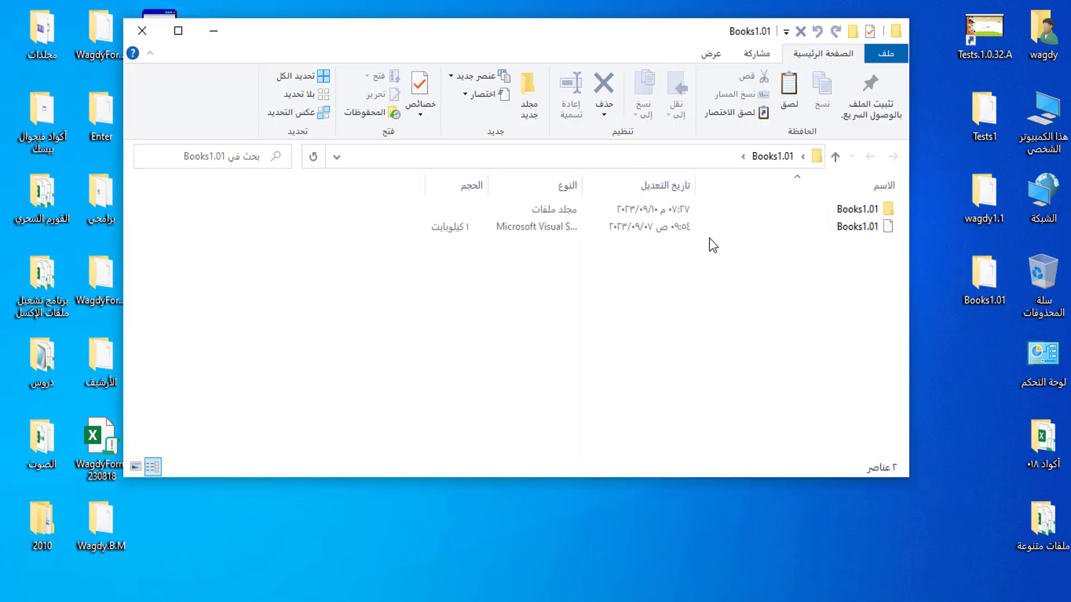
double_click(694, 209)
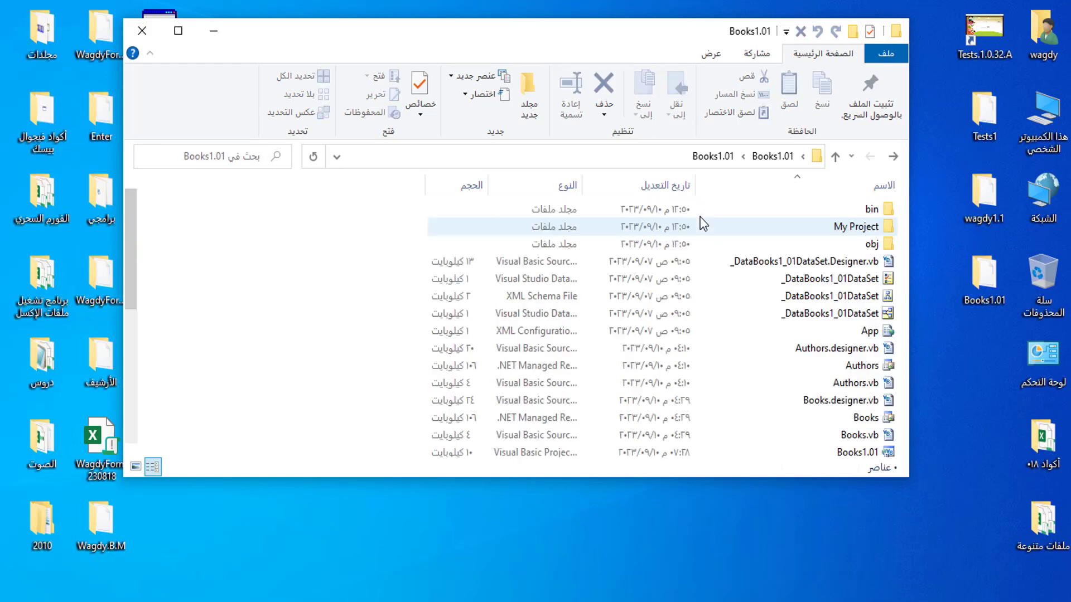
double_click(692, 215)
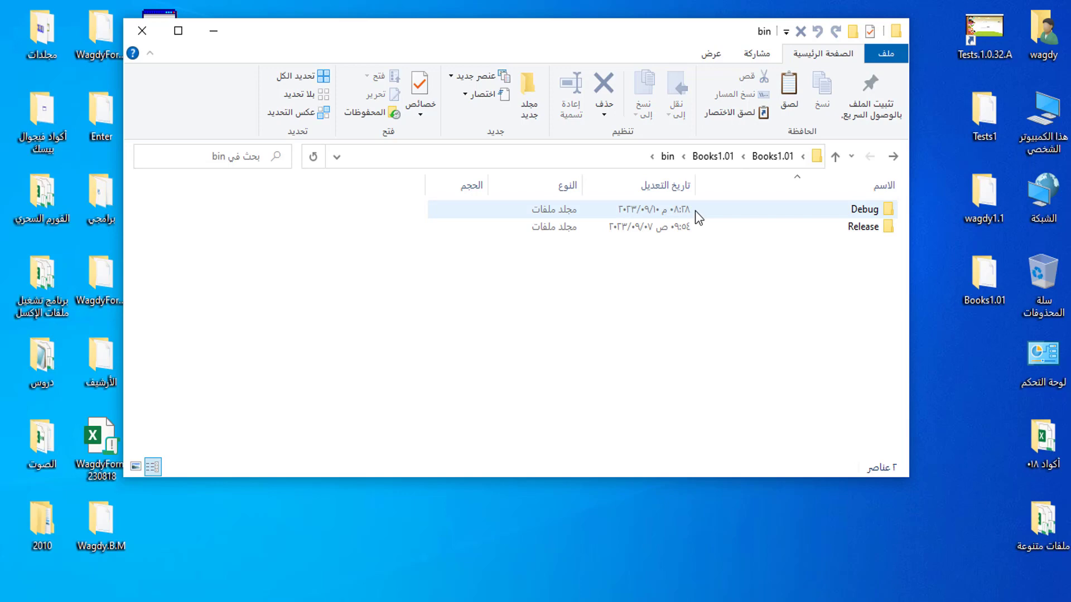
click(698, 212)
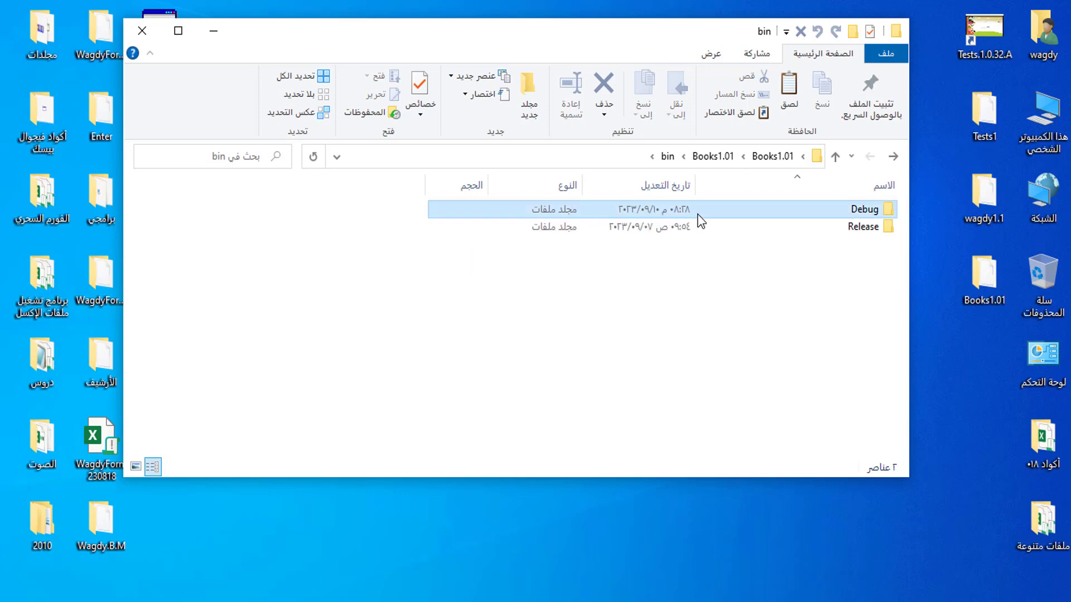
key(Return)
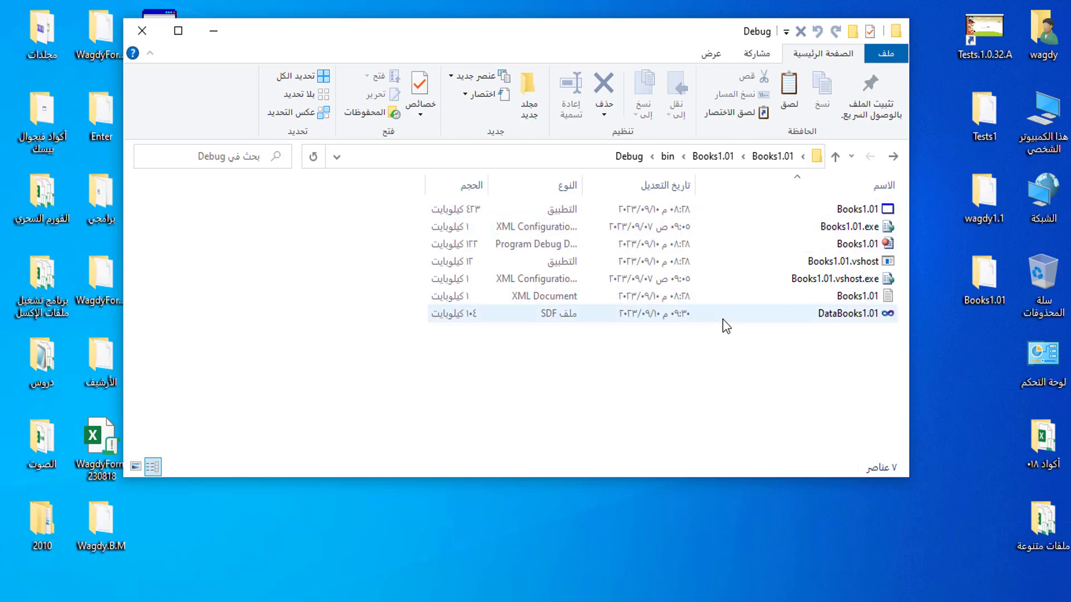
mouse_move(731, 319)
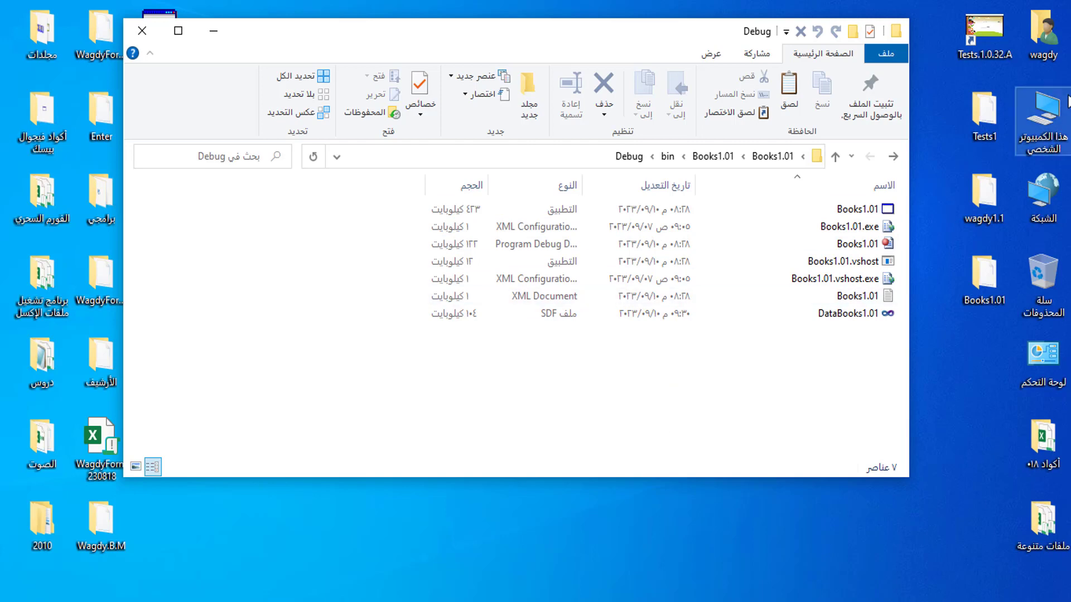
Open the Data folder under Archives on drive E: in a separate window from This PC
click(1034, 120)
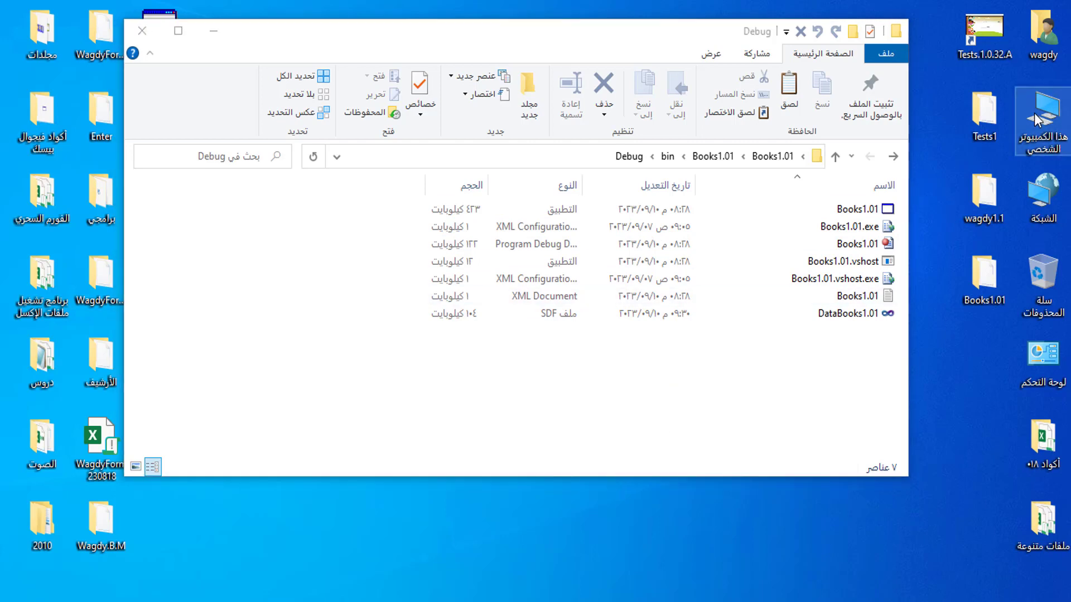
double_click(1034, 112)
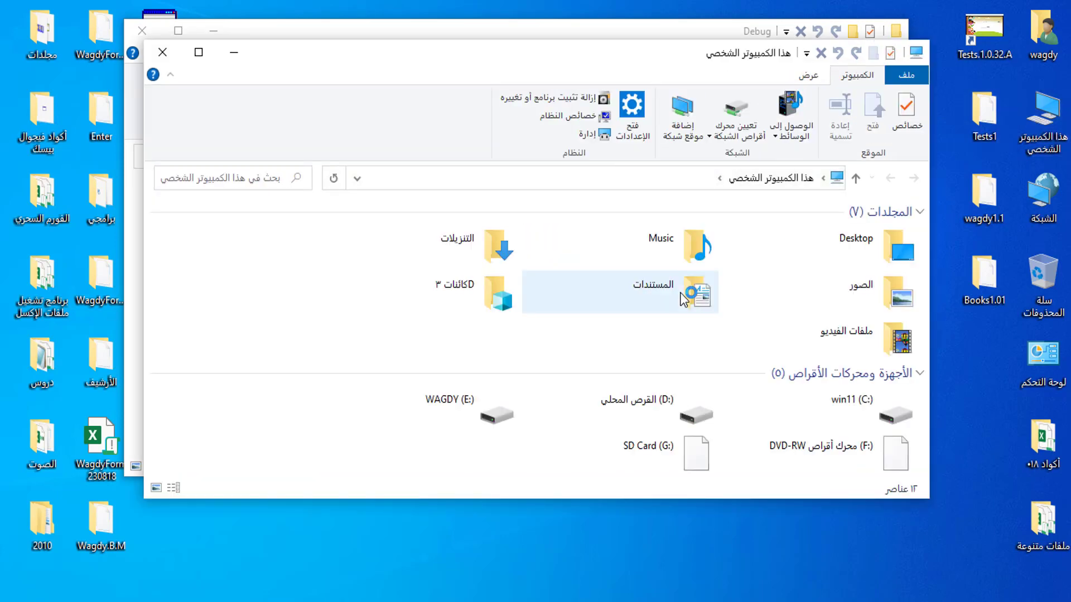
click(387, 410)
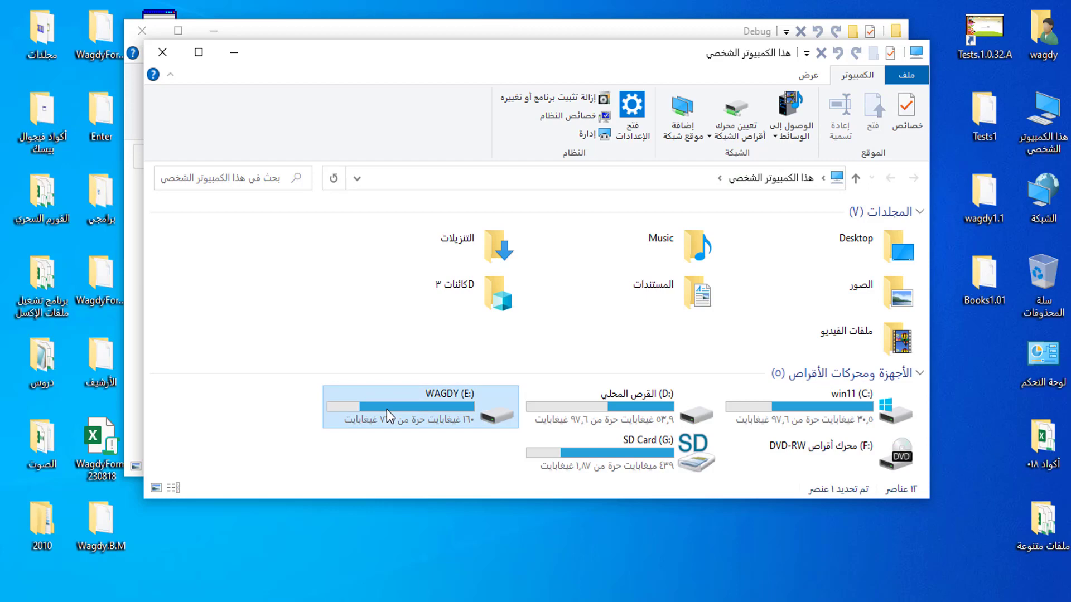
double_click(389, 415)
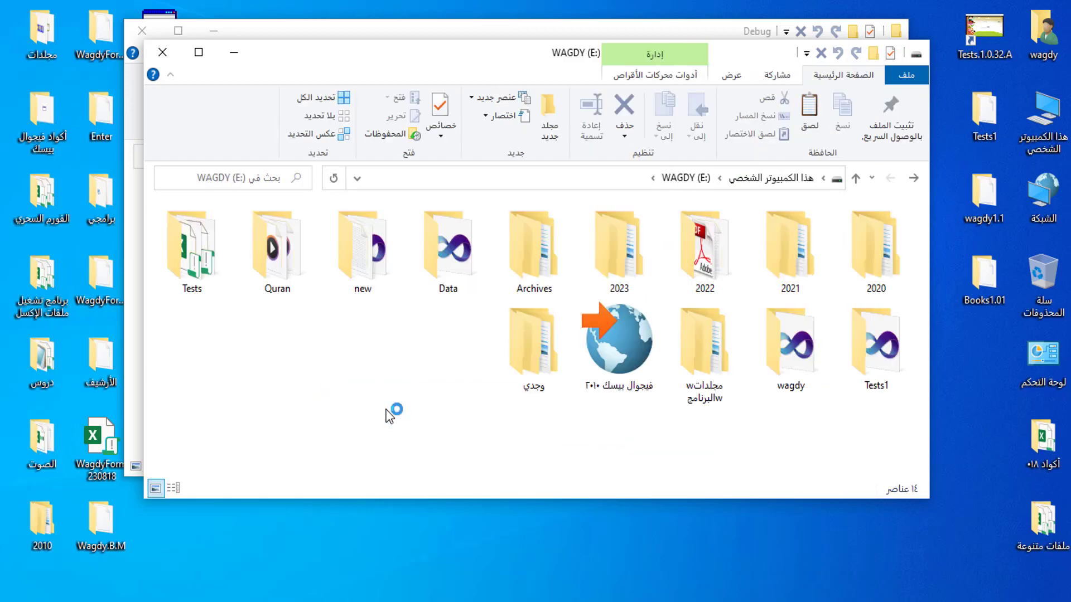
double_click(539, 259)
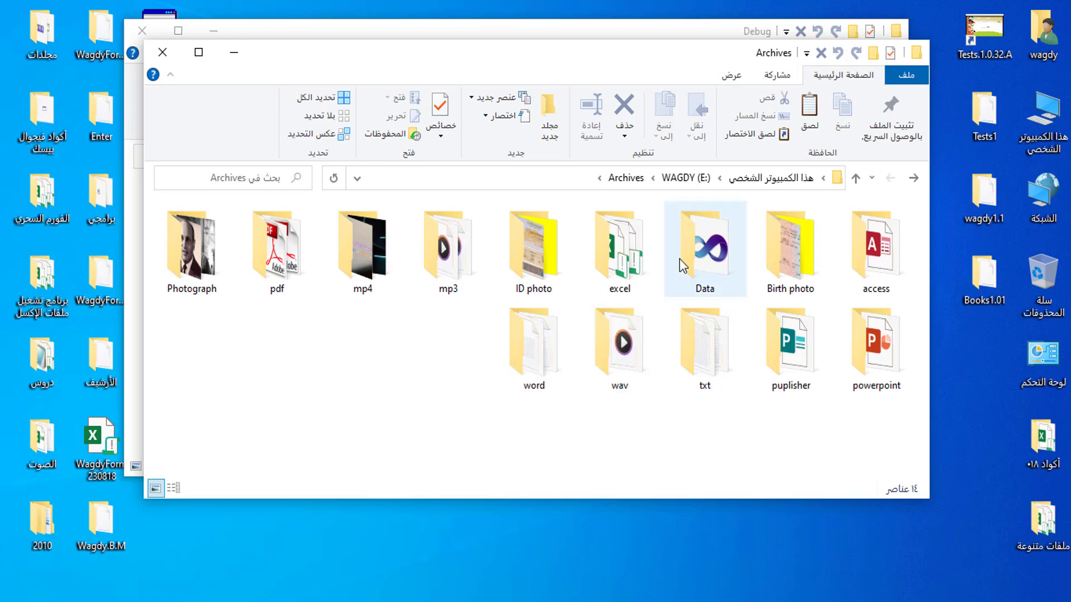
click(704, 260)
double_click(704, 259)
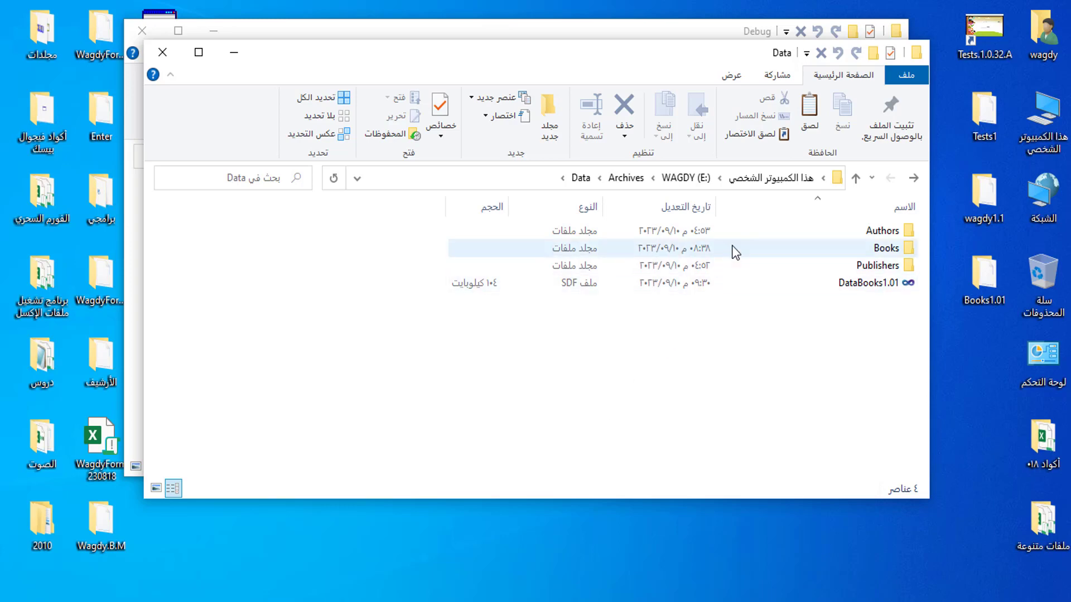
Look through the images in the Authors, Books and Publishers folders of Data and close that window
double_click(711, 236)
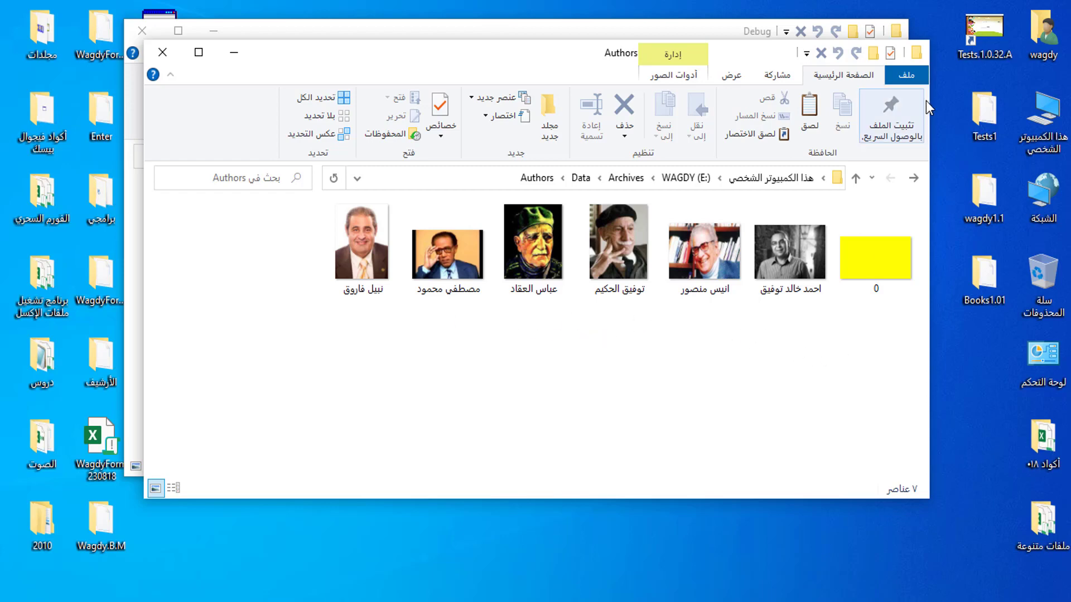
click(913, 177)
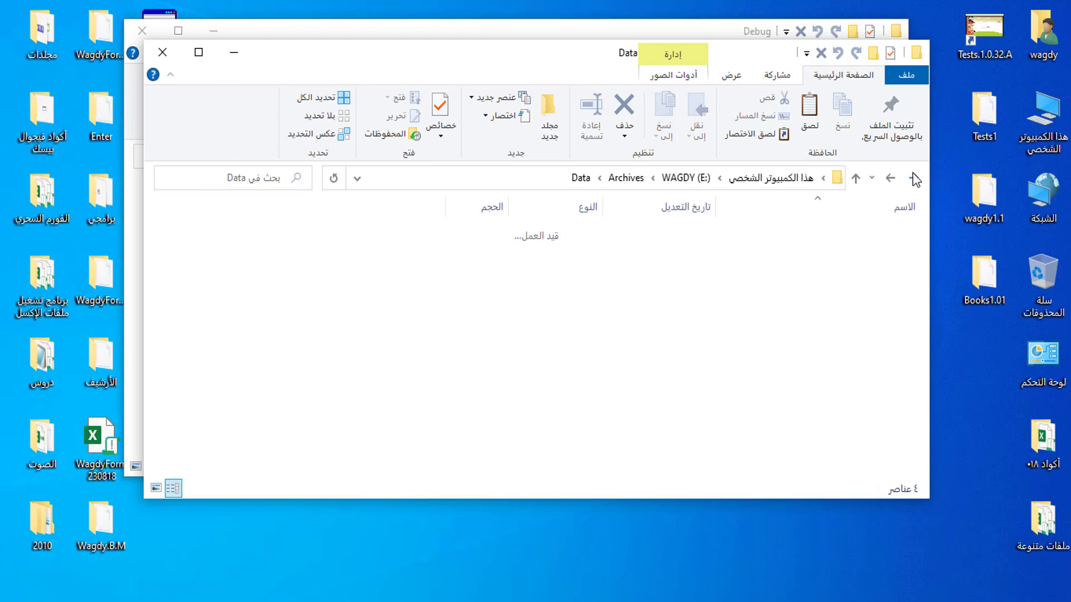
click(759, 248)
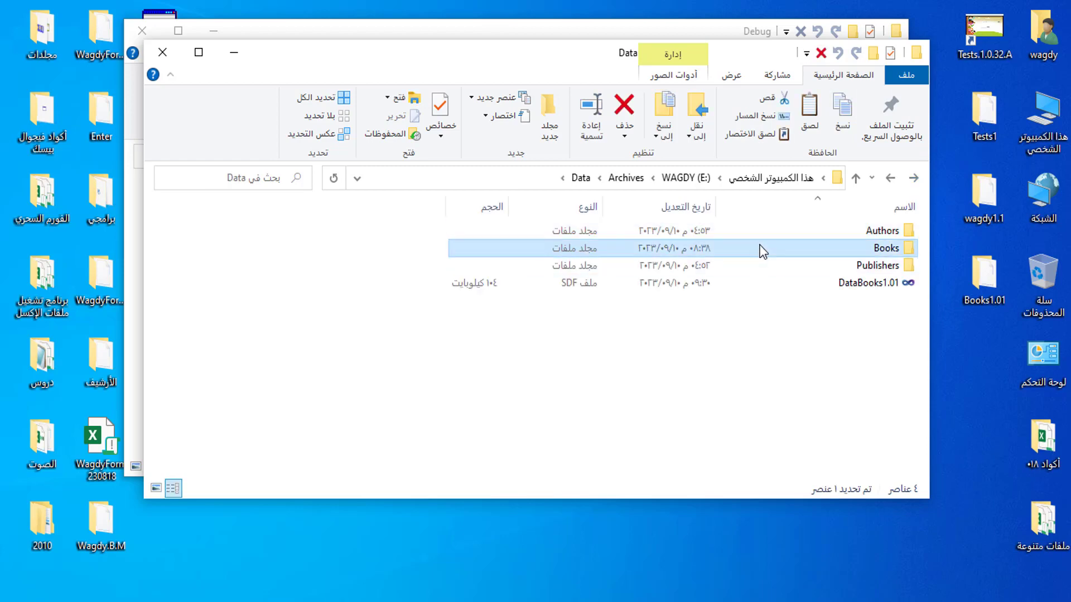
double_click(761, 249)
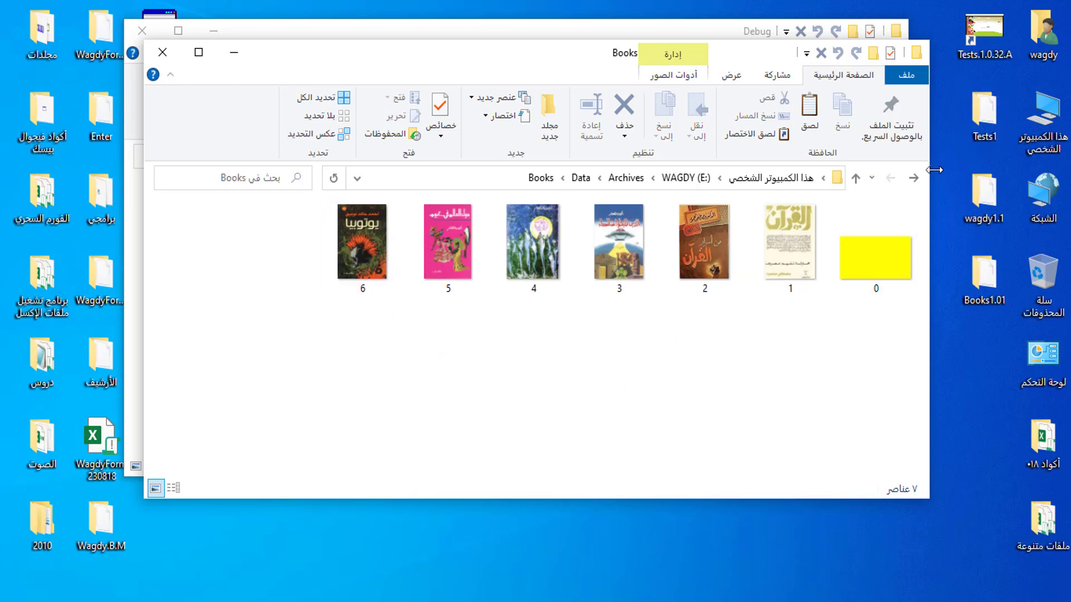
click(914, 178)
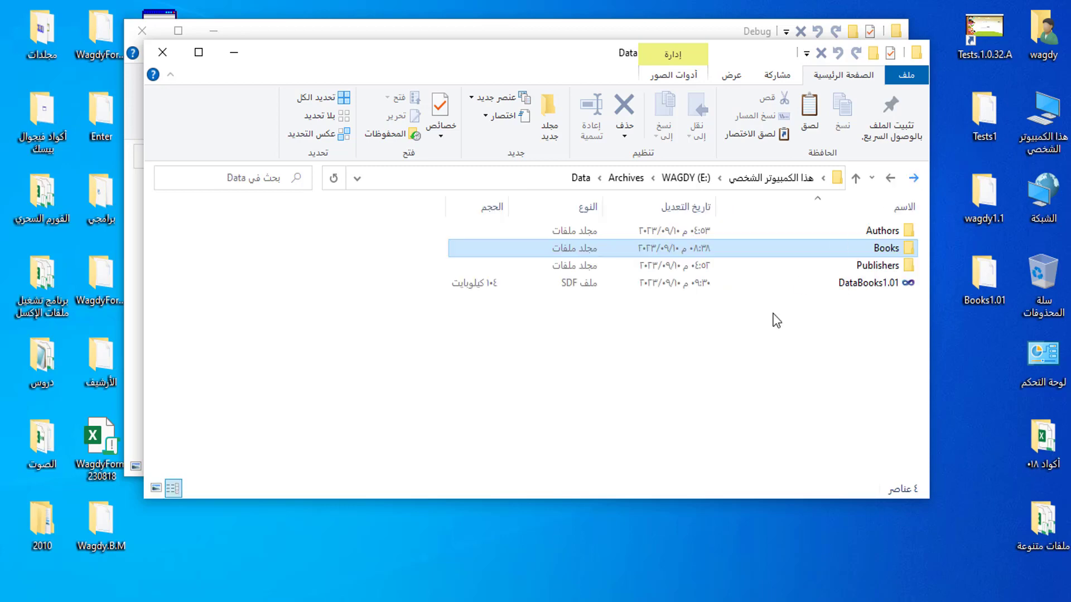
double_click(769, 266)
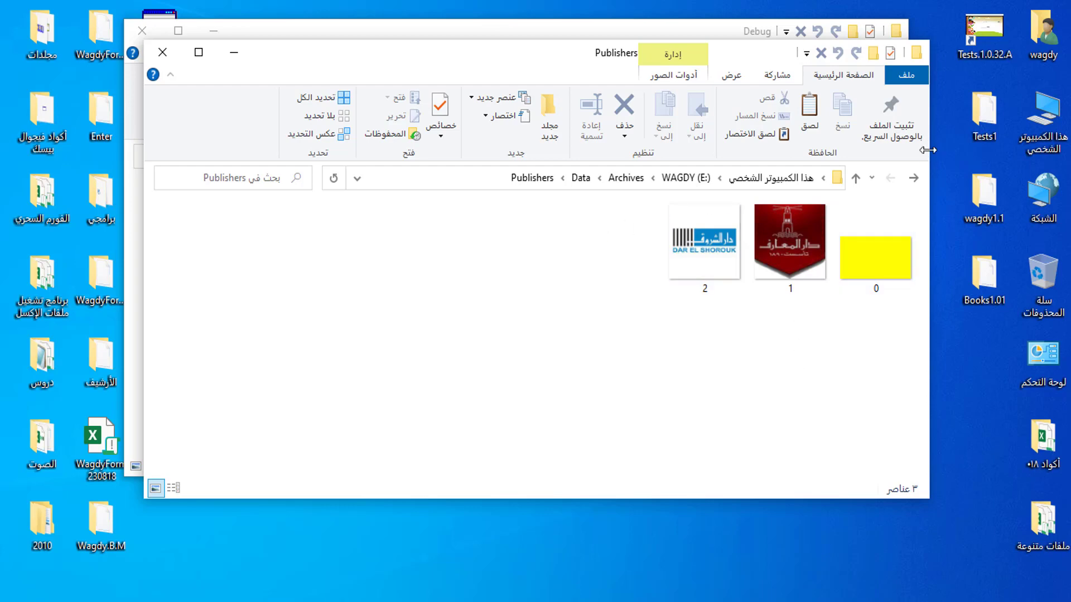
click(913, 180)
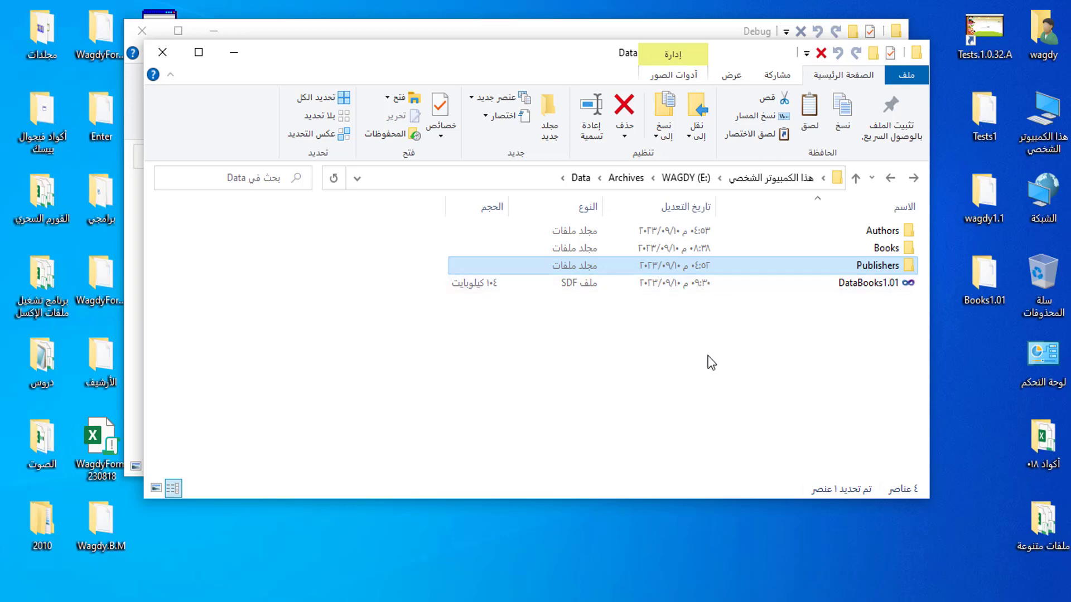
click(162, 52)
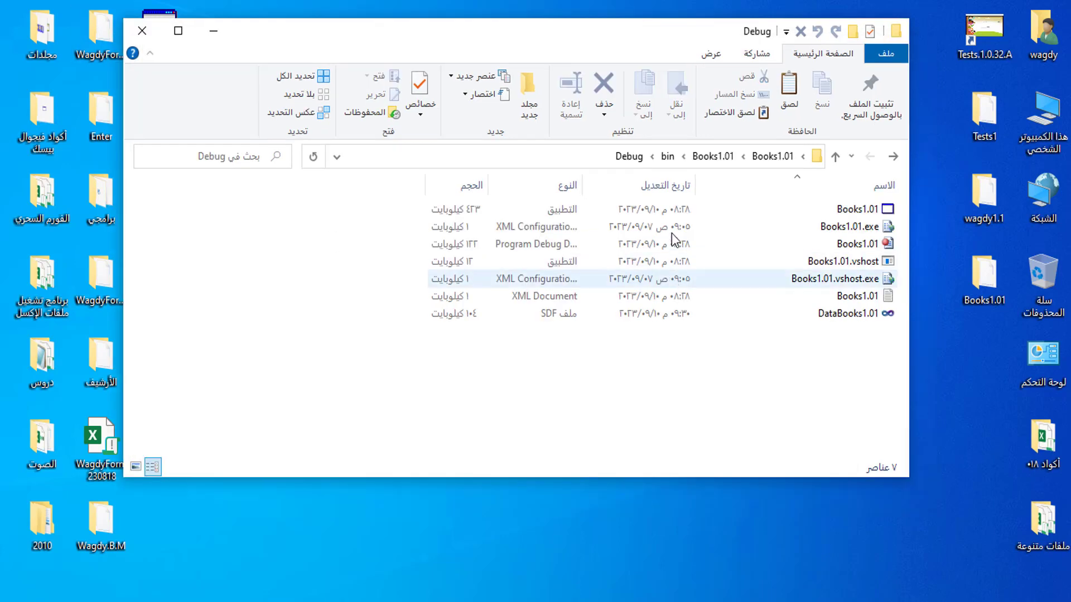
Launch the Books1.01 application from the Debug folder and open its ملف menu
double_click(672, 210)
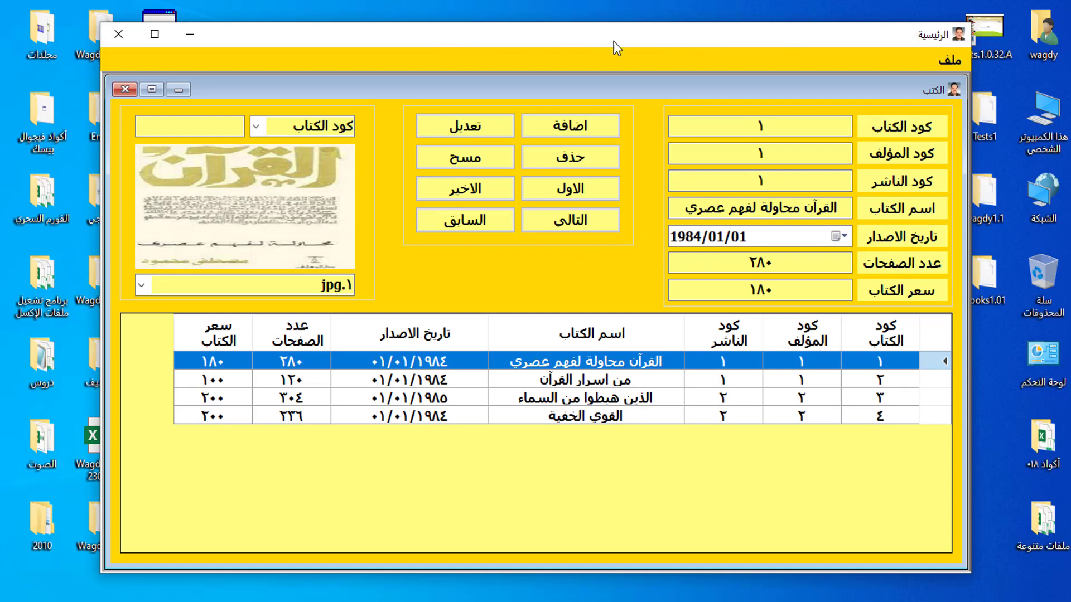
click(950, 59)
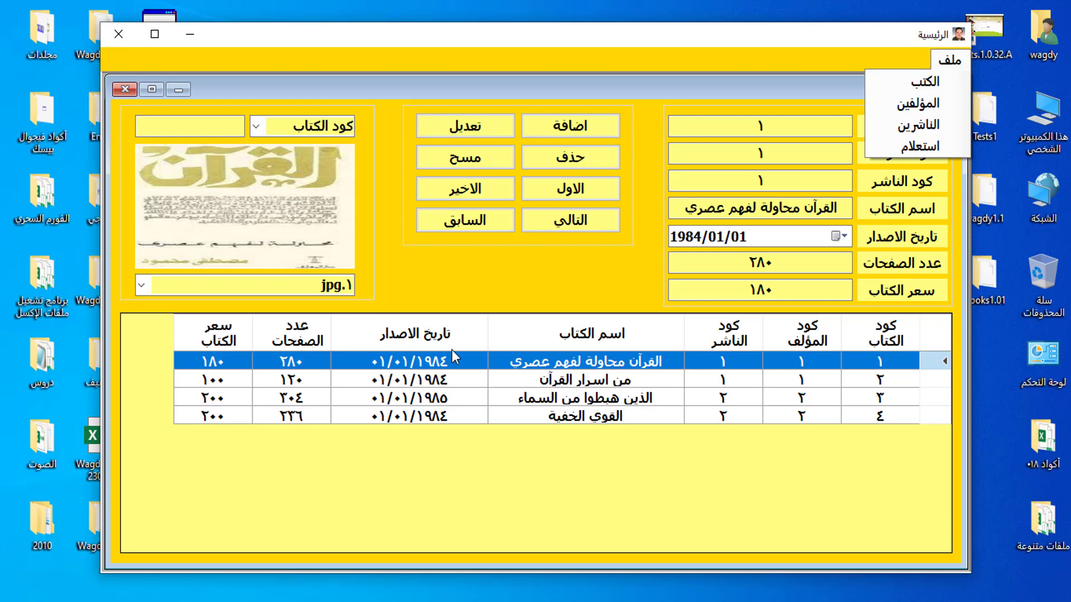
Browse the book records in the grid to examine each book's details and cover image, ending on the first record
click(452, 379)
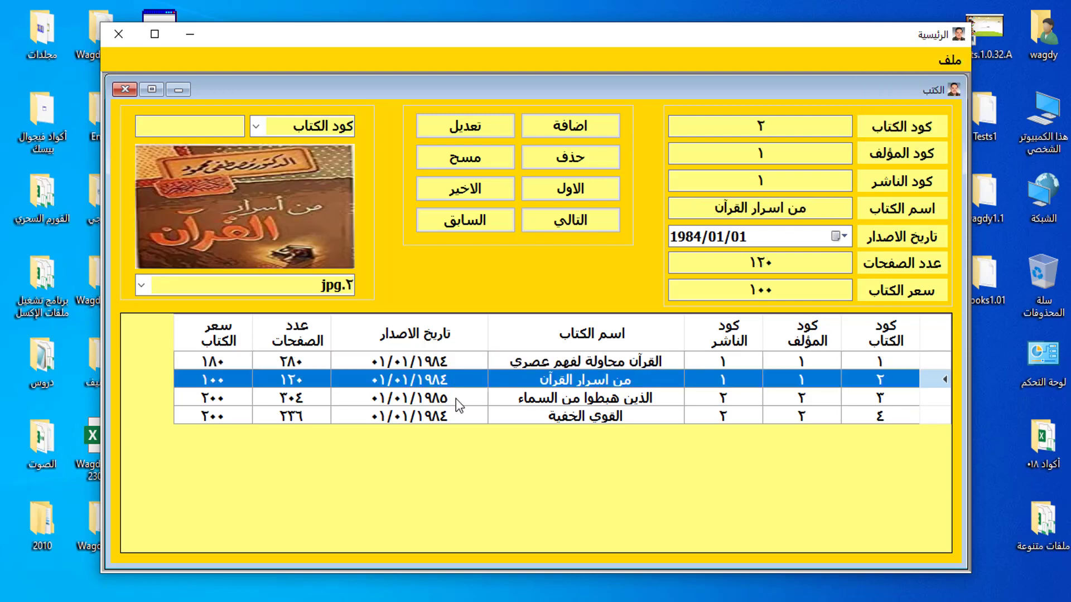
click(457, 398)
click(453, 411)
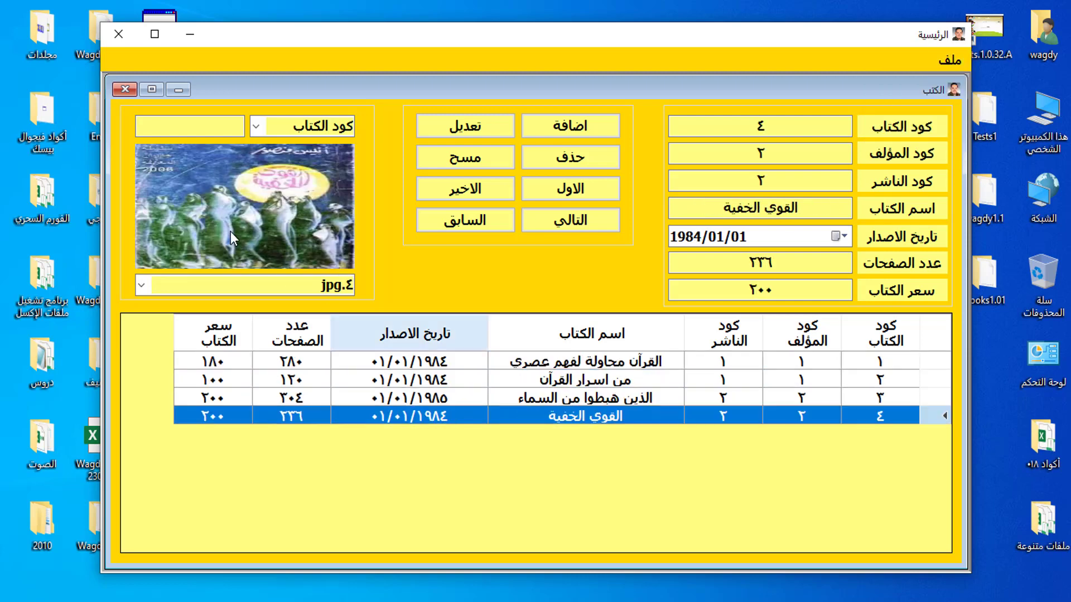
click(447, 398)
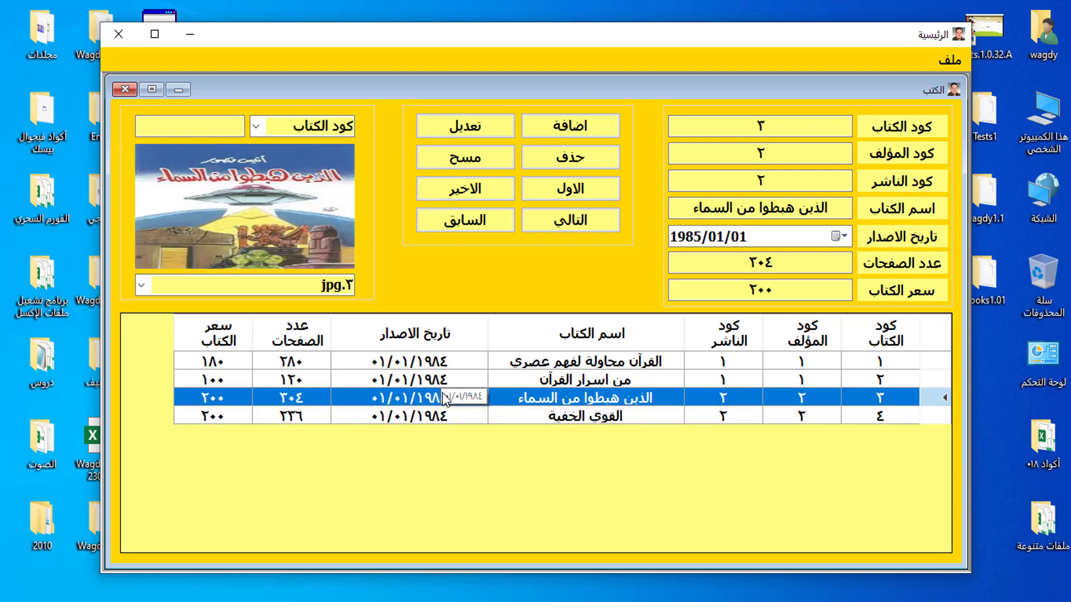
key(Up)
key(Up)
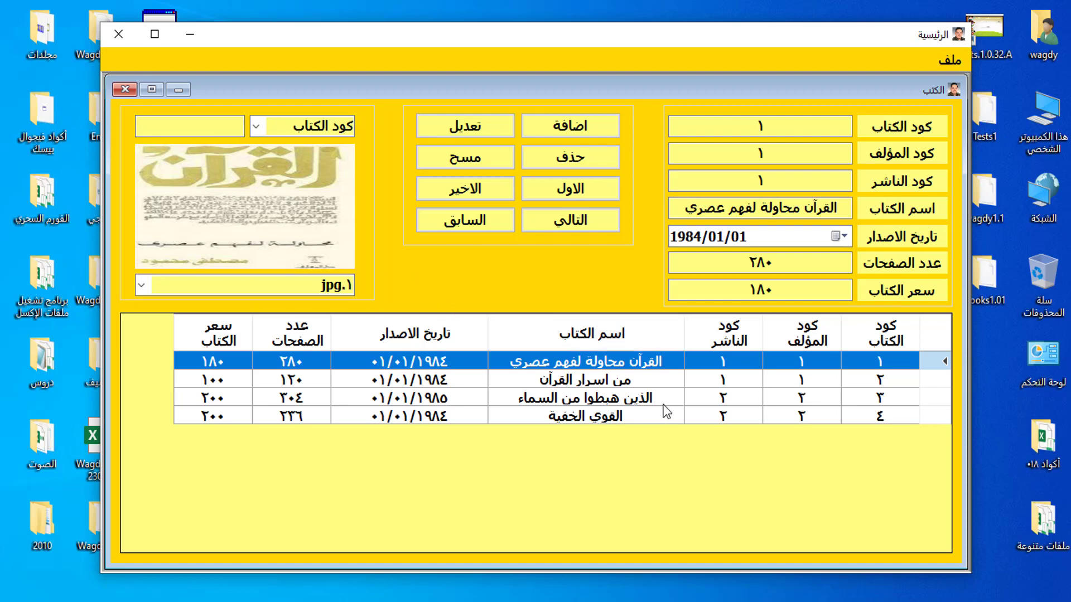
Search the books by اسم الكتاب for "س"
click(256, 127)
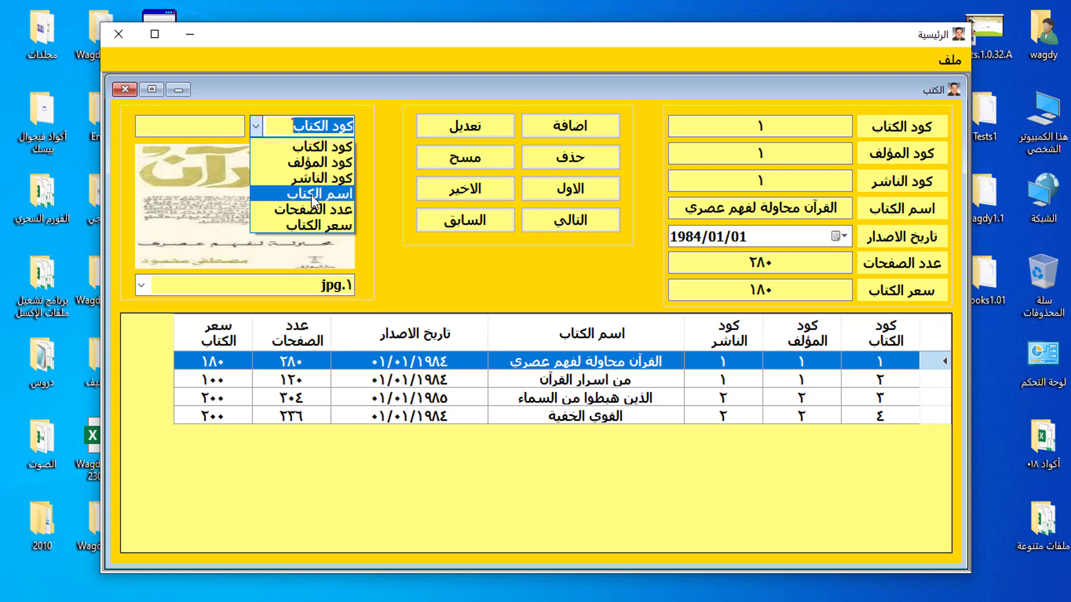
click(311, 195)
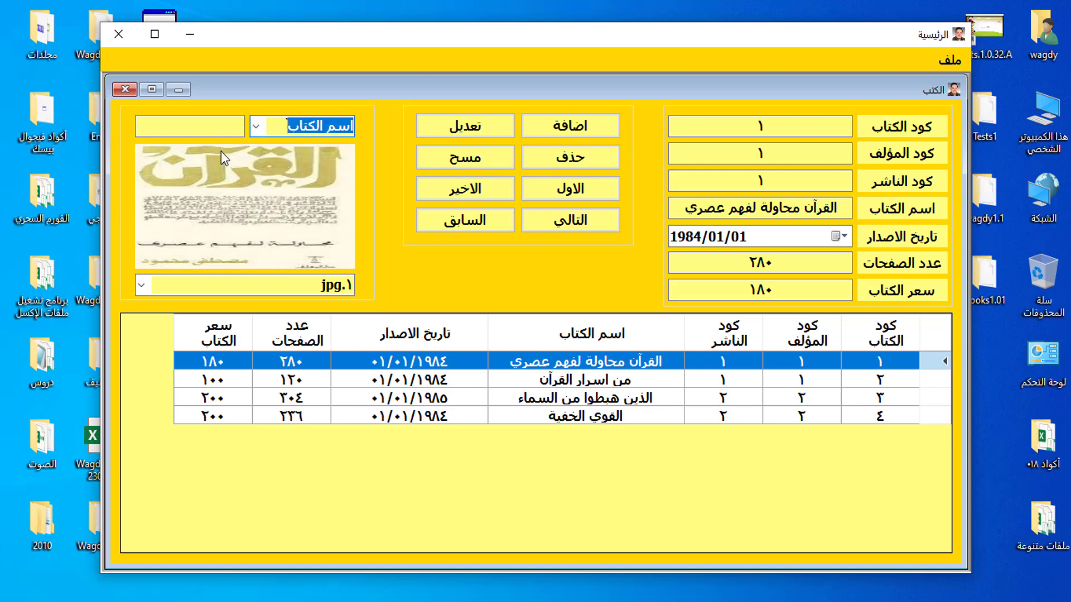
click(203, 129)
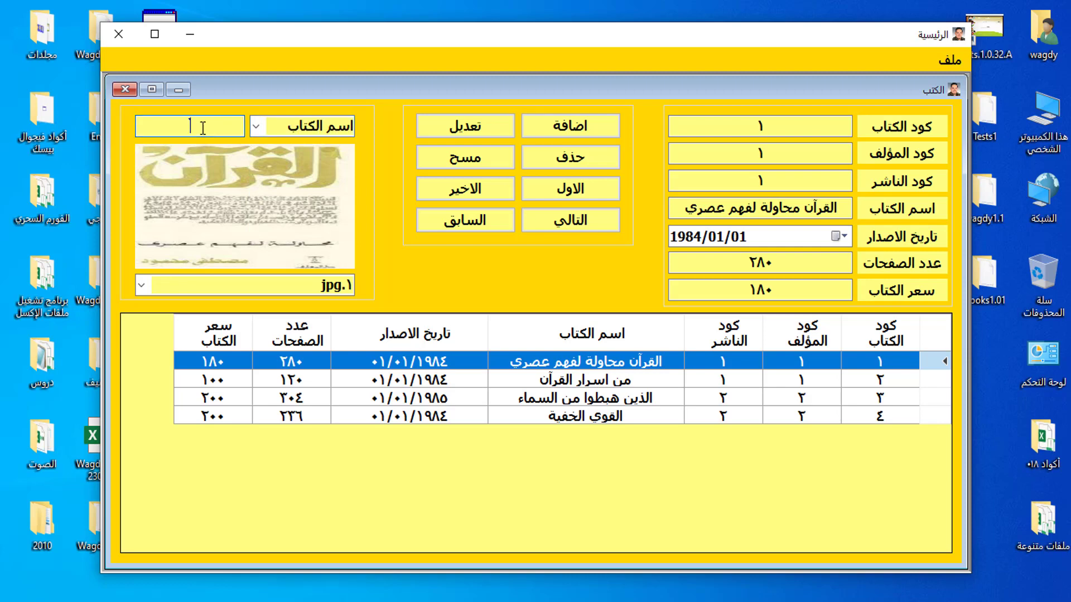
text(س)
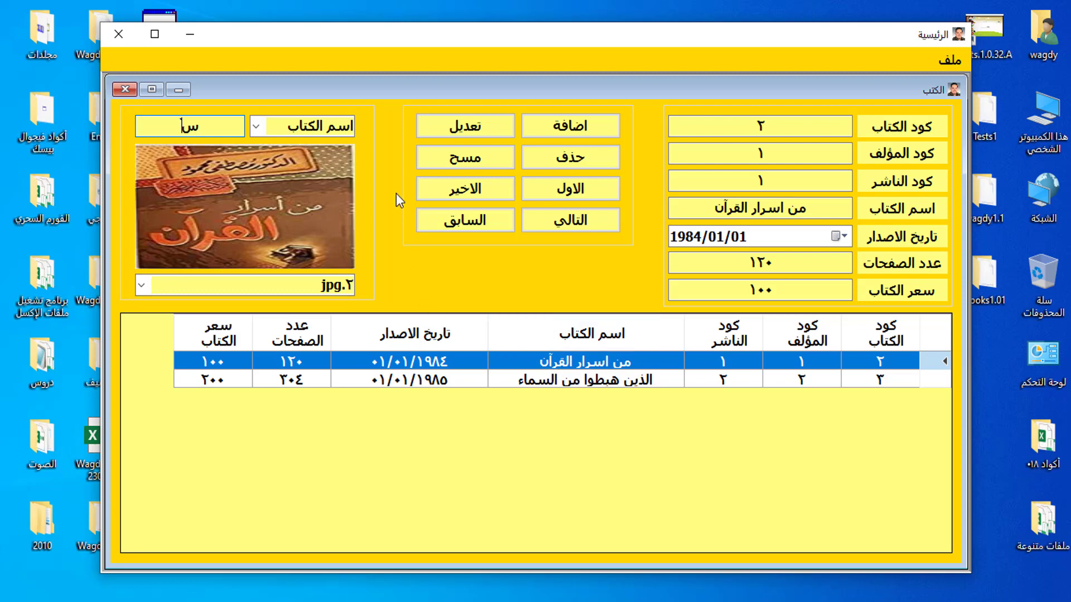
Change the search field to سعر الكتاب and search the books for 100
click(256, 132)
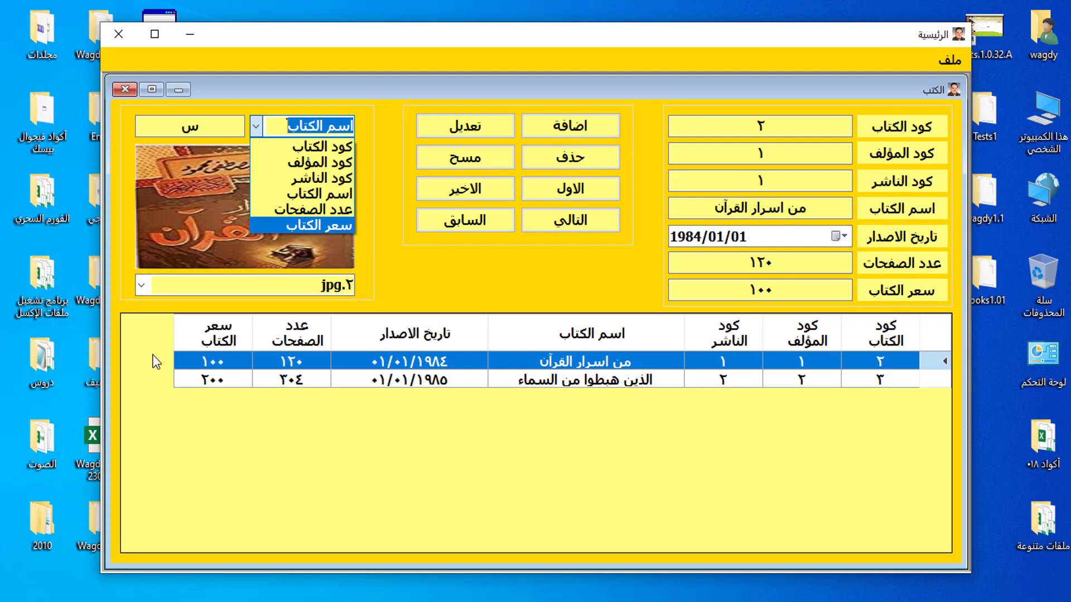
click(286, 223)
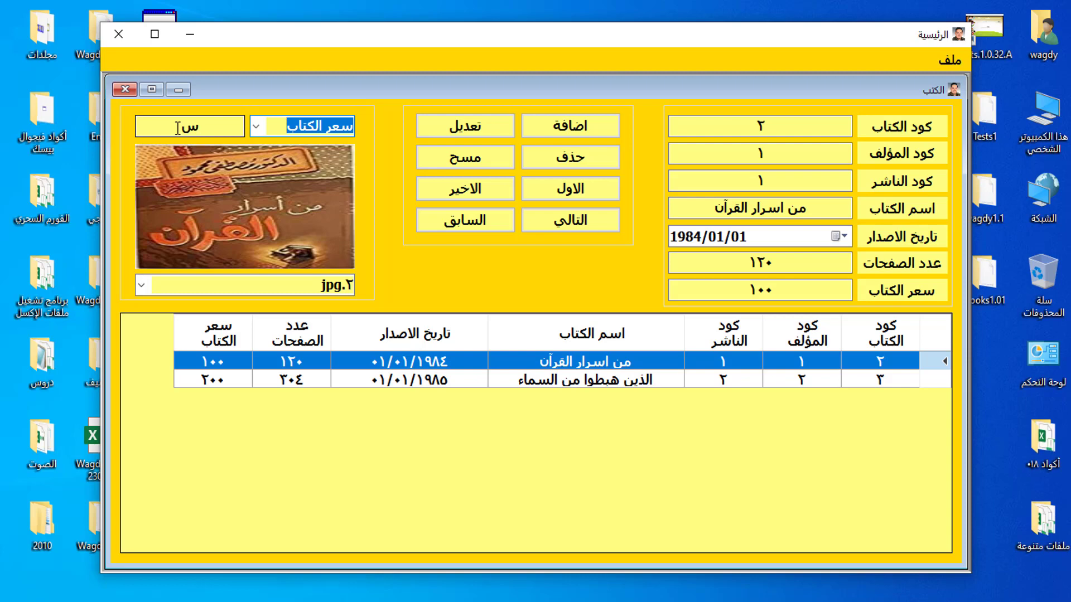
drag(177, 127, 212, 127)
text(10)
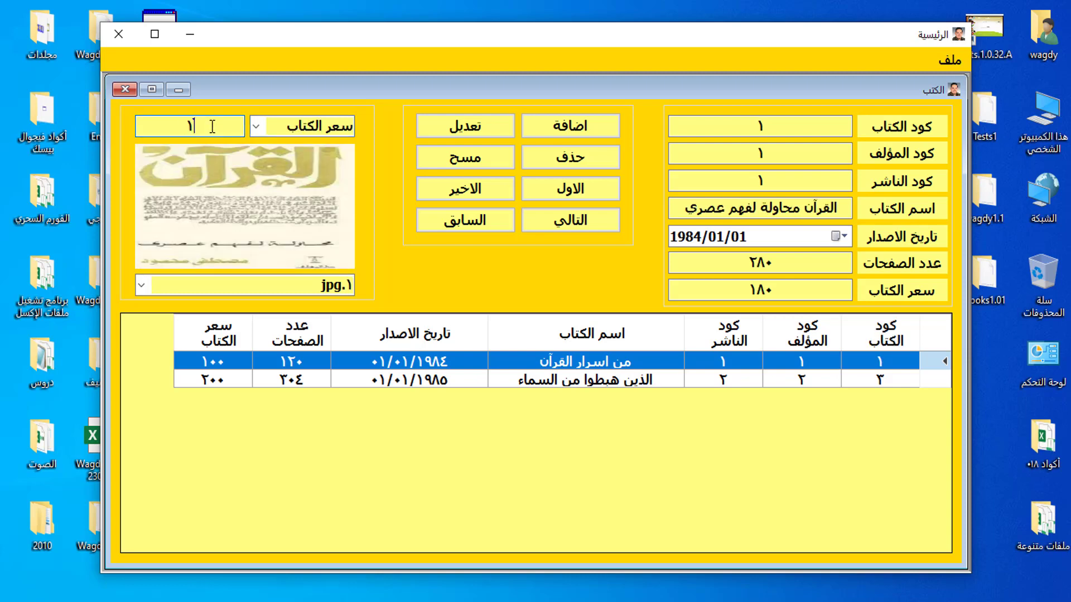
text(0)
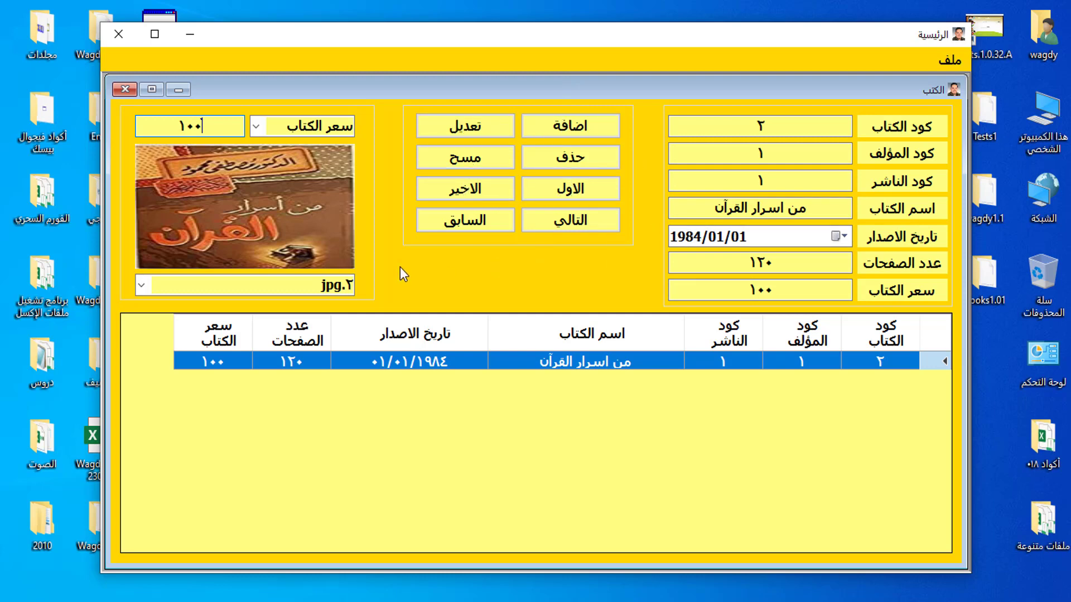
Clear the search value to list all books again
key(BackSpace)
key(BackSpace)
key(BackSpace)
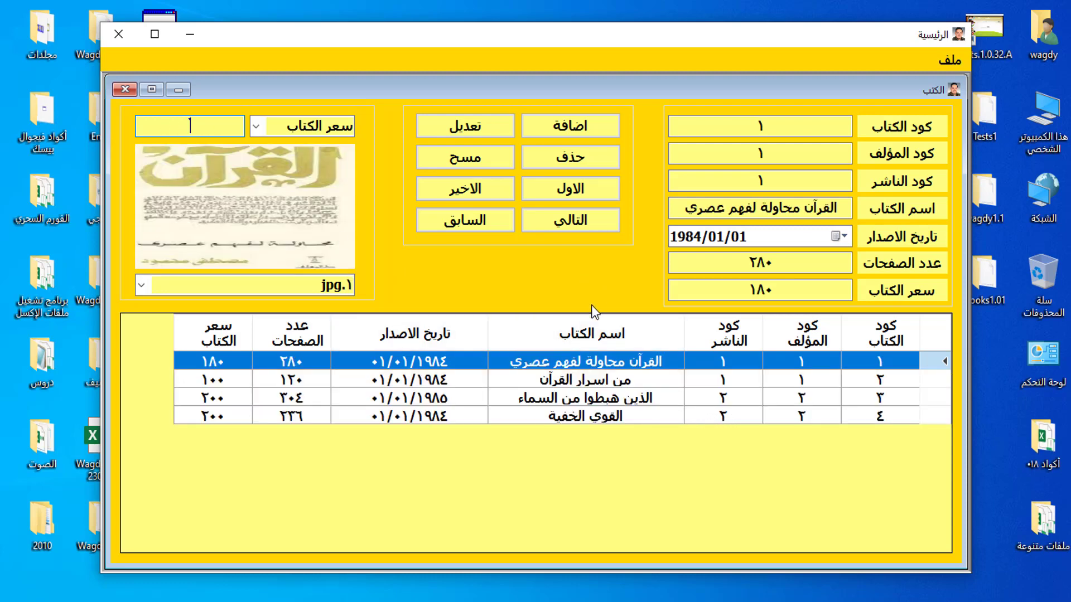
Jump to the last and first book records, then move forward and backward through the records using the form's navigation controls
click(475, 194)
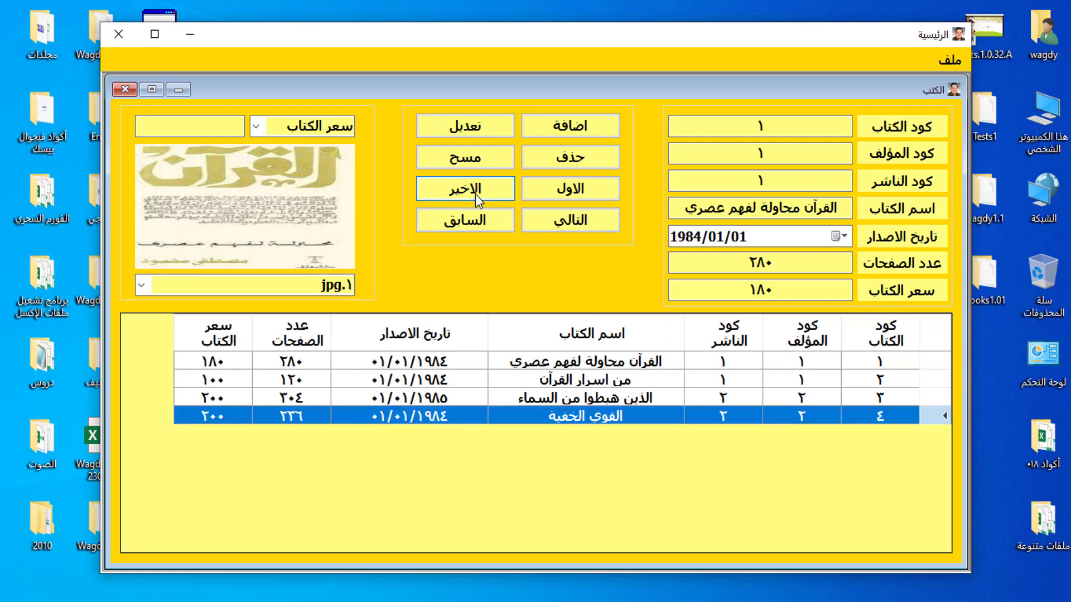
click(560, 189)
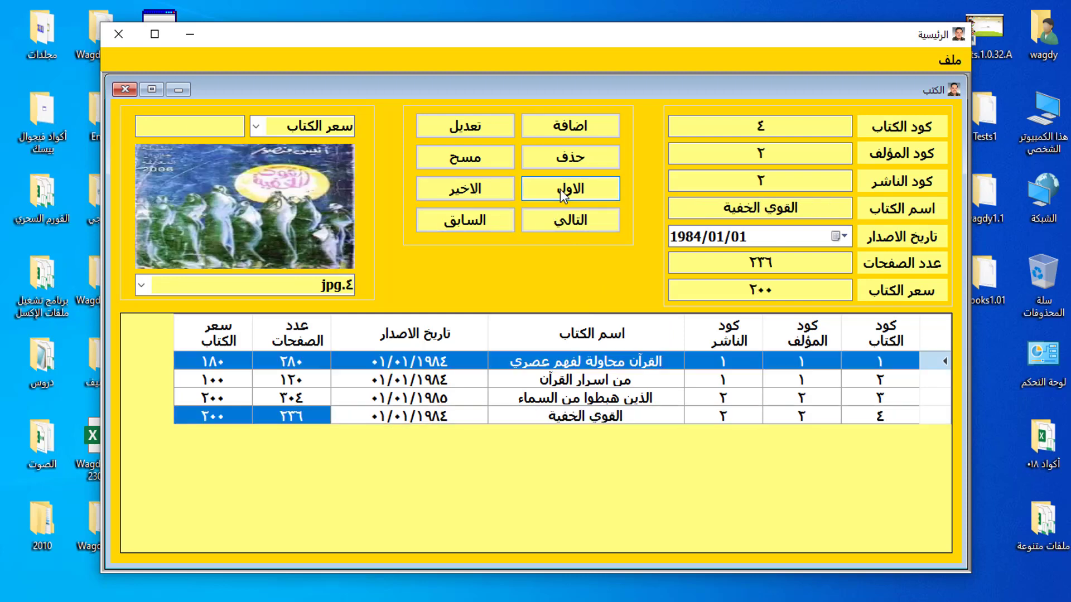
click(567, 222)
click(567, 222)
click(566, 222)
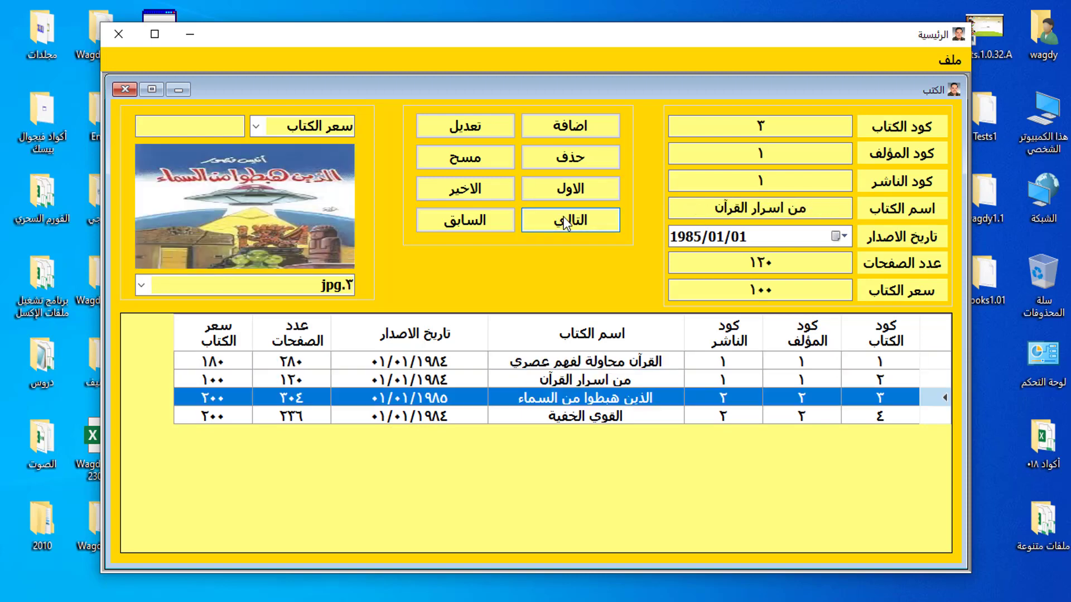
click(477, 225)
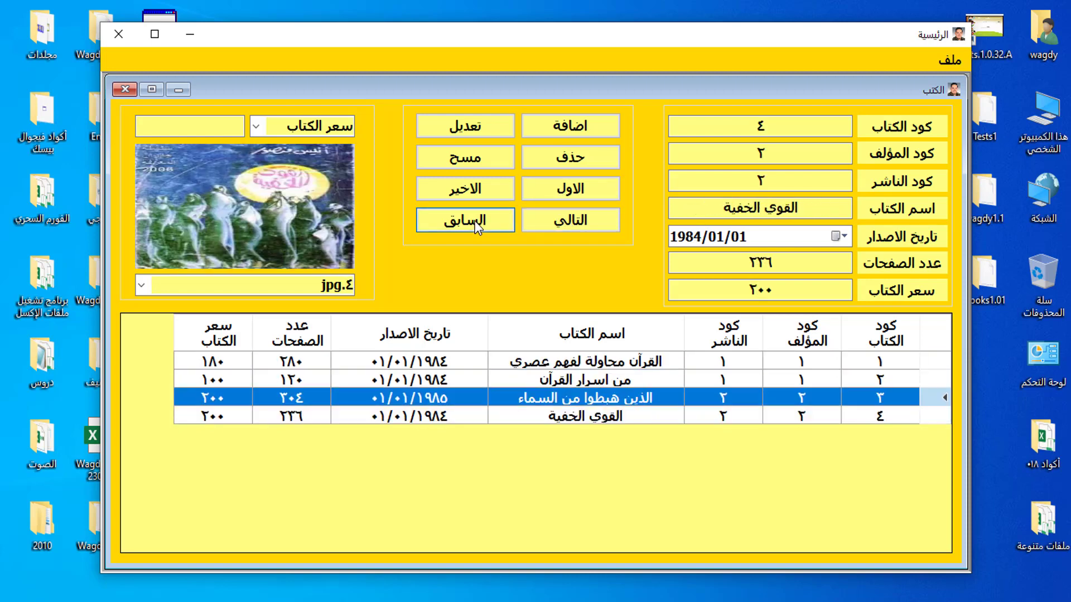
click(477, 225)
click(477, 225)
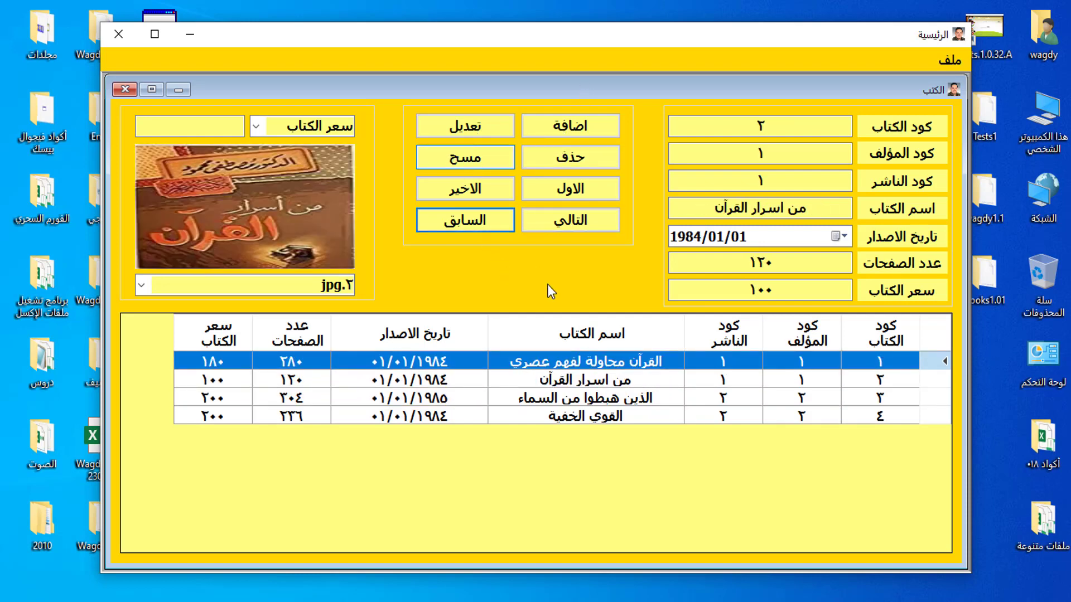
Clear the book entry fields and reload the record من اسرار القرآن from the grid
click(465, 157)
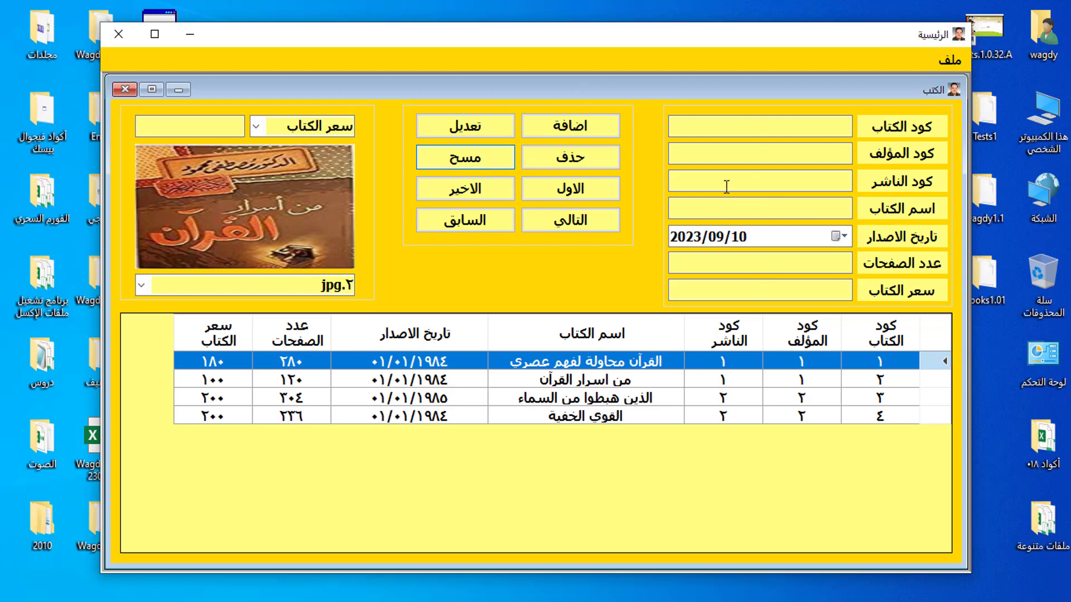
click(696, 382)
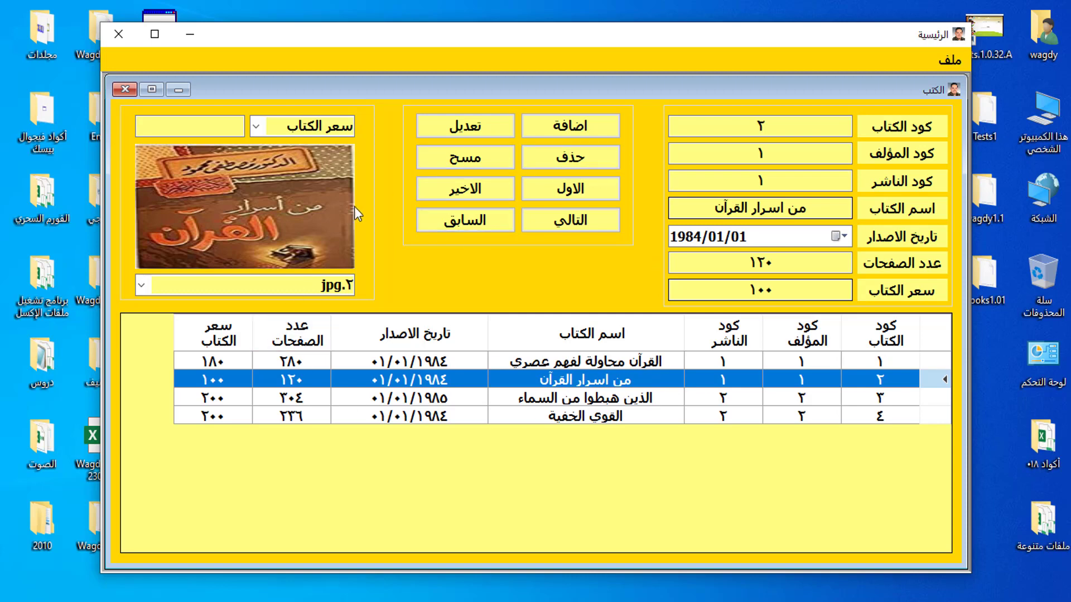
Minimize the books form and open the المؤلفين form
click(177, 90)
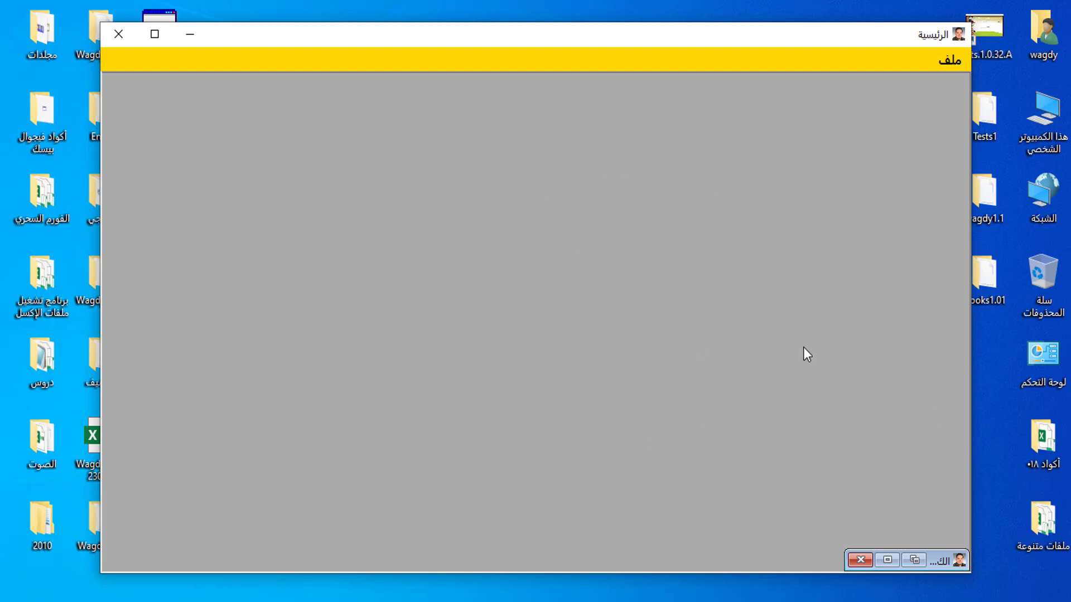
click(942, 69)
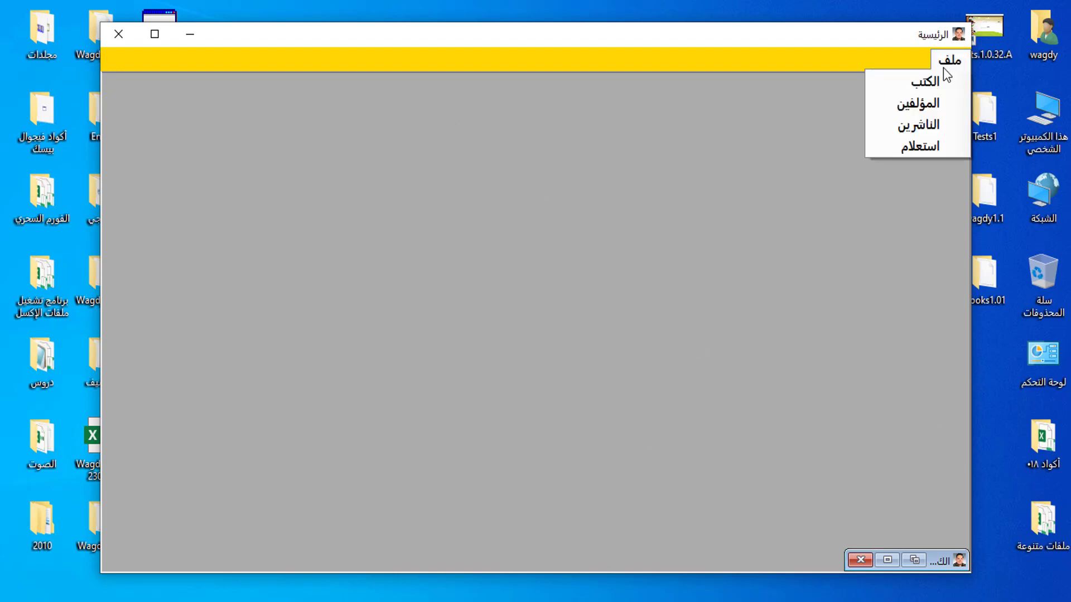
click(897, 106)
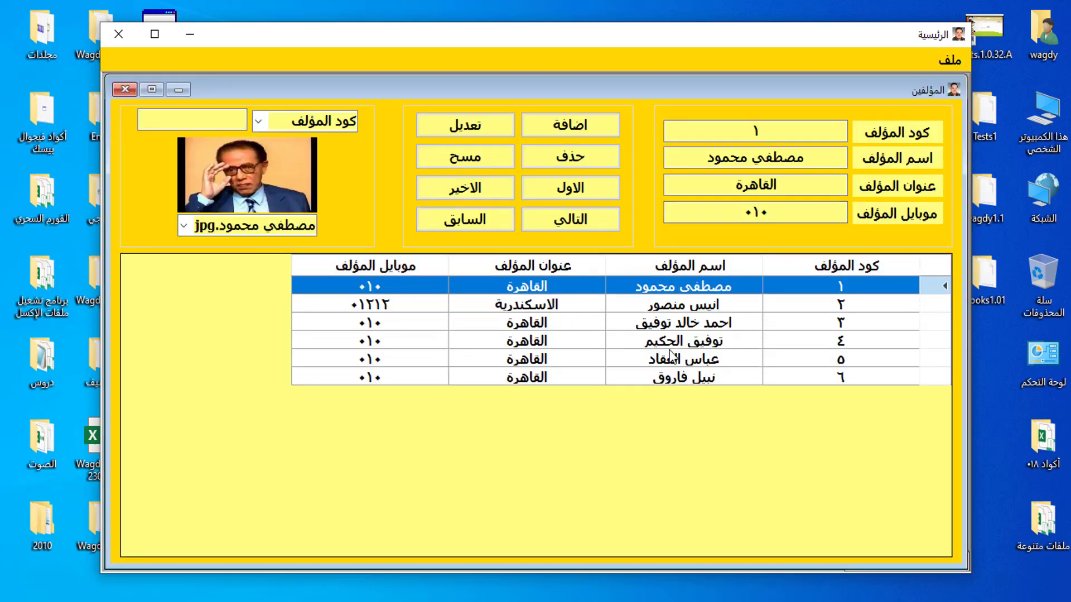
Browse the author records in the grid to examine each author's details and photo, ending on the third record
key(Down)
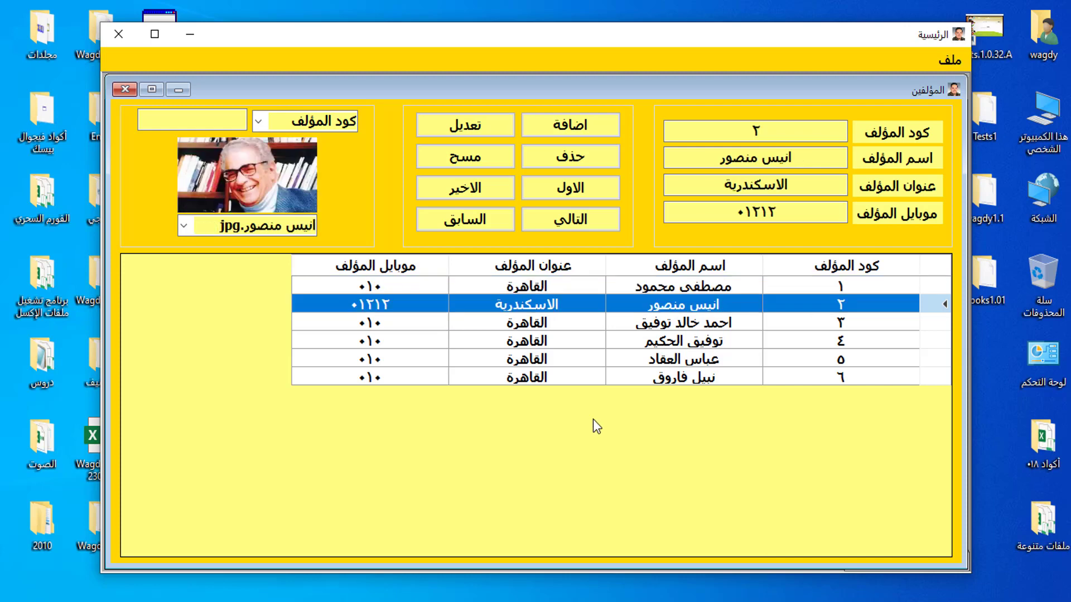
key(Down)
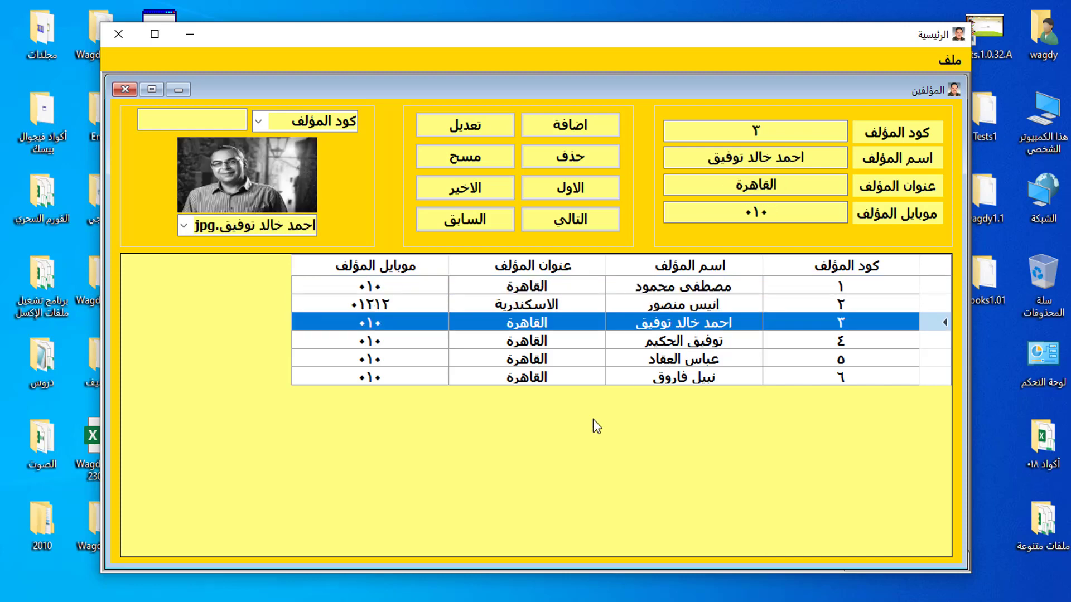
key(Down)
key(Down)
key(Down)
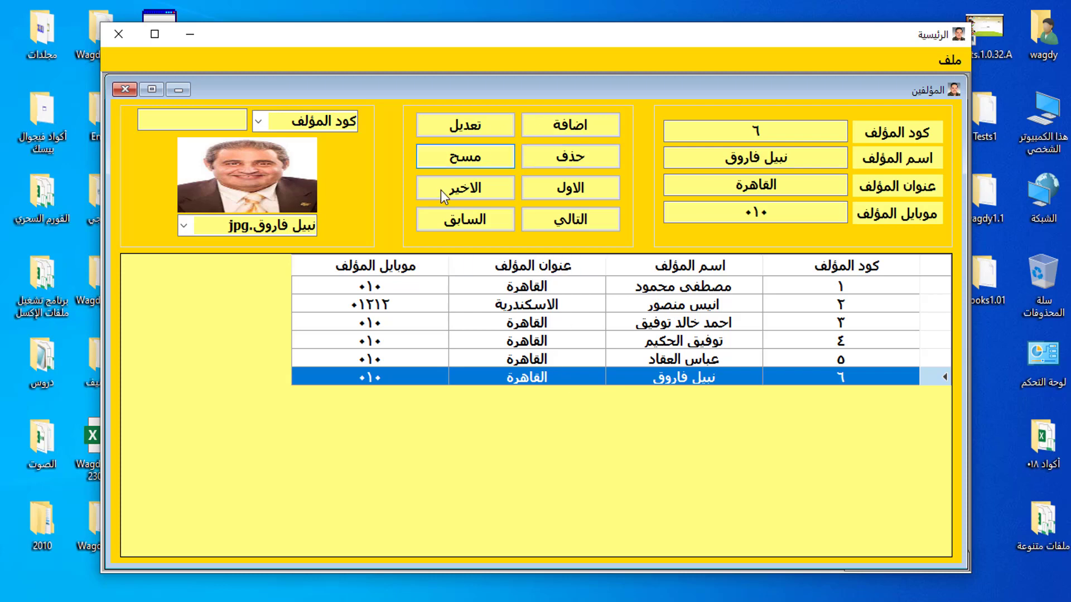
click(646, 322)
Try to search the authors by كود المؤلف for 010
click(258, 123)
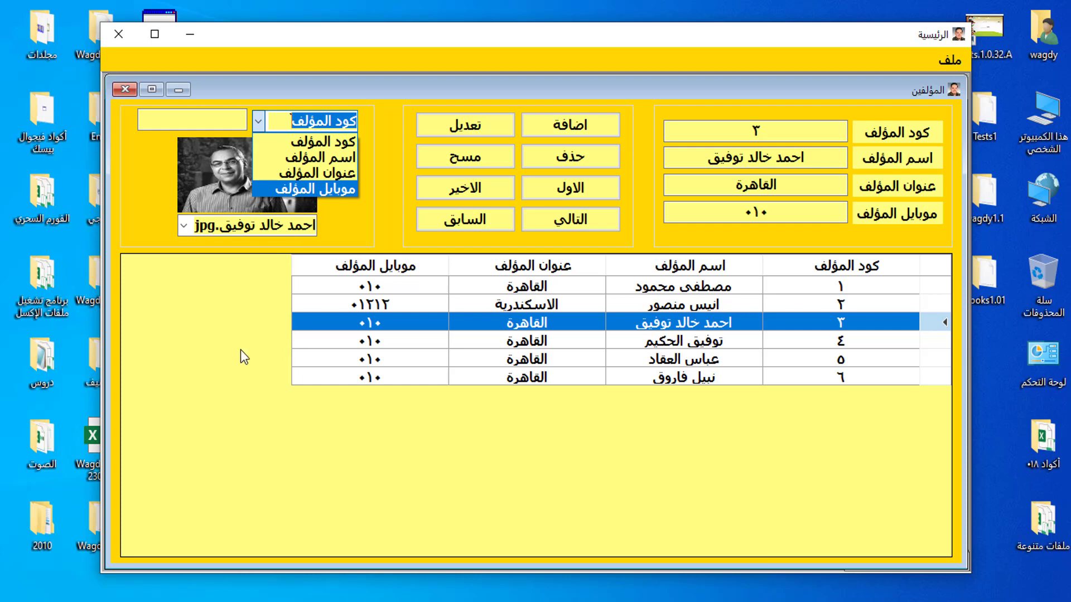
click(178, 120)
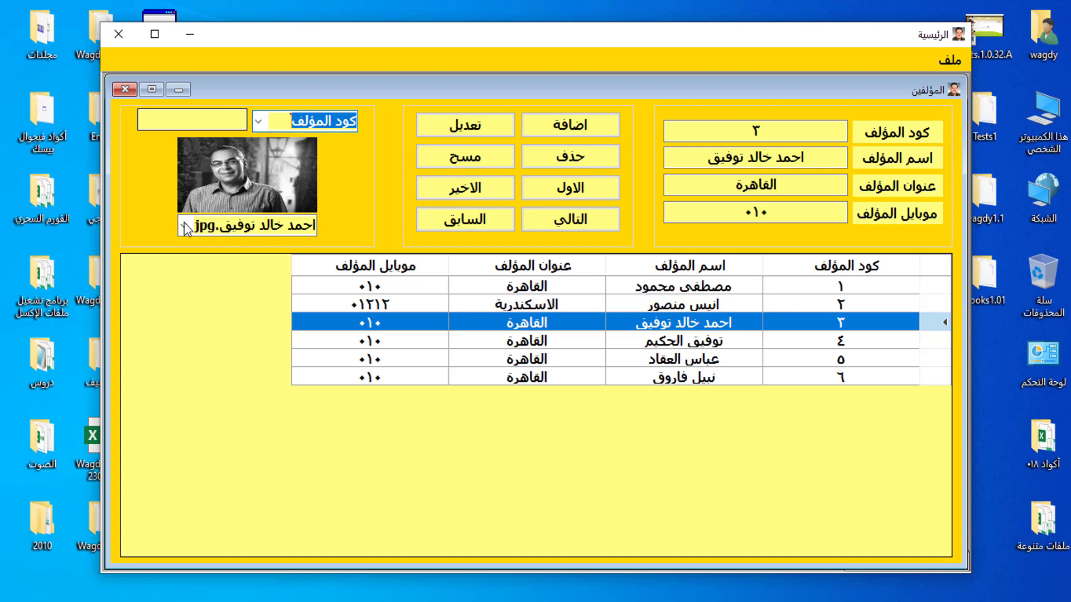
click(203, 118)
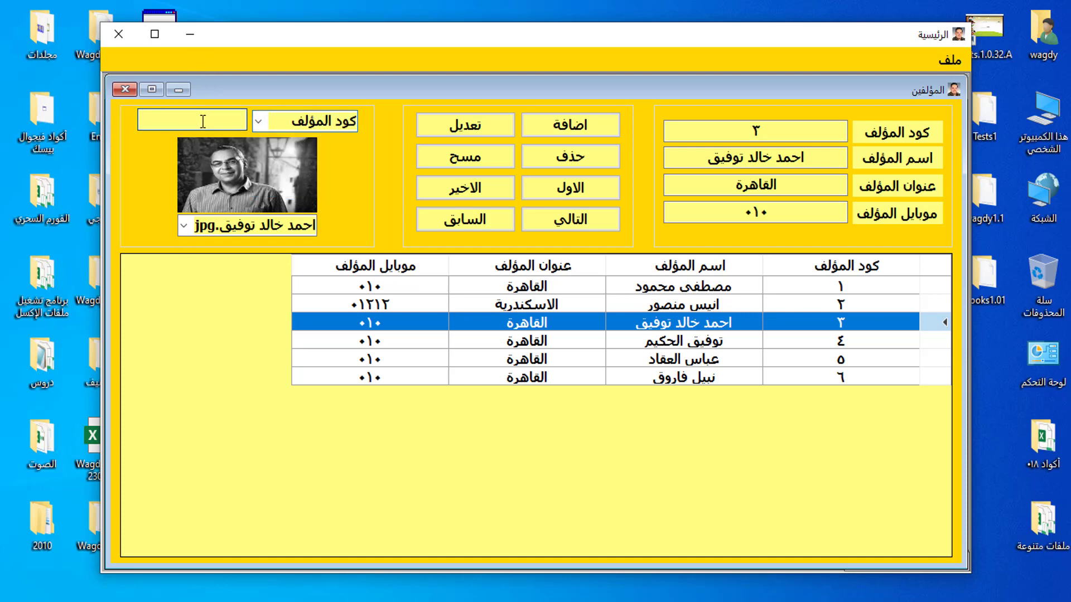
text(010)
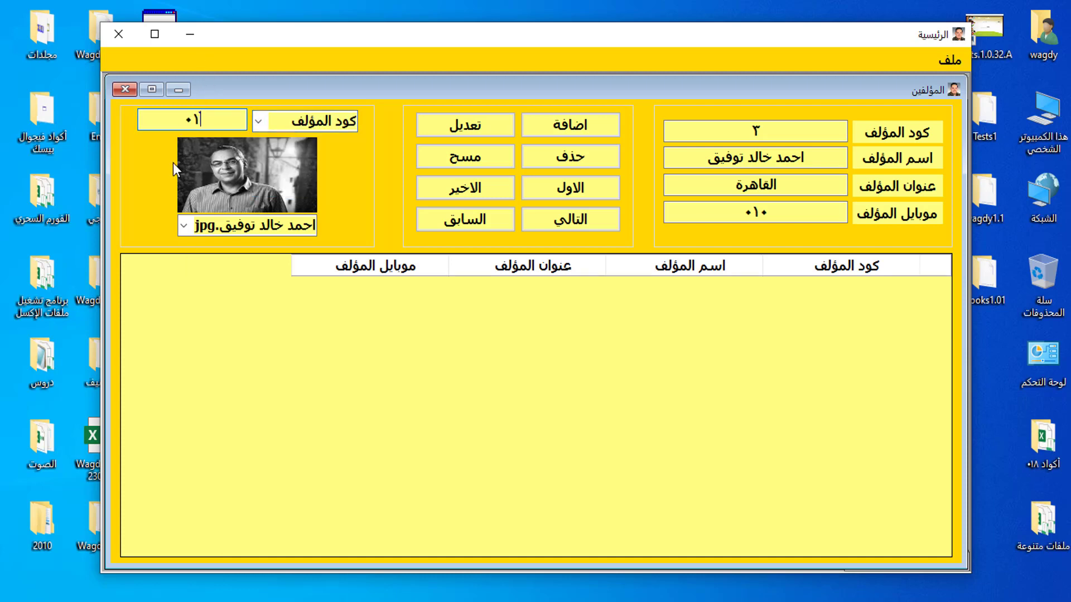
Change the author search field to موبايل المؤلف and search again for the prefix 010
click(258, 121)
click(300, 189)
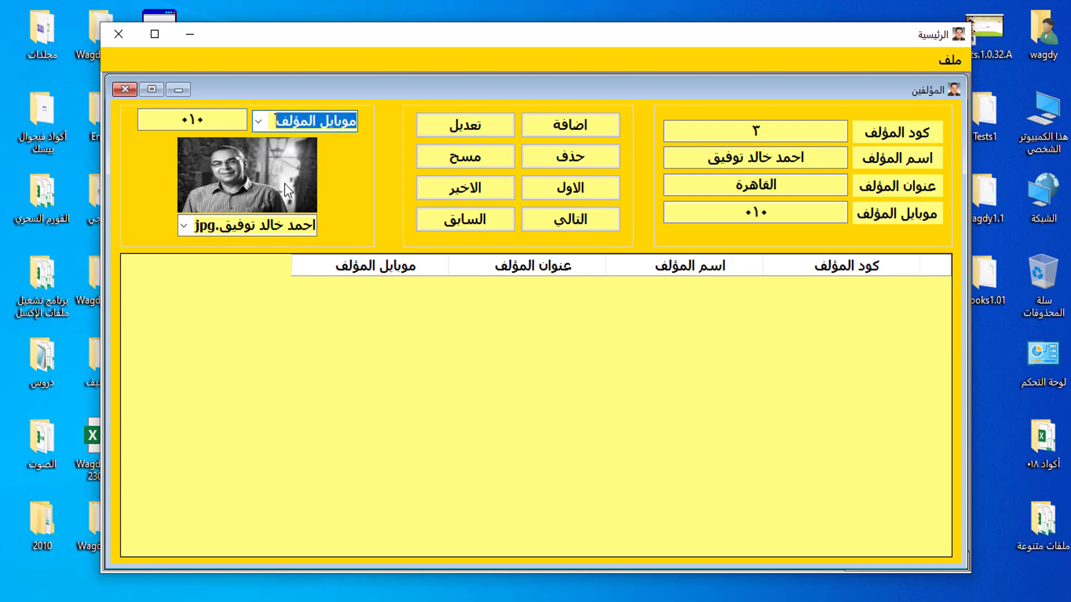
drag(189, 119, 224, 117)
key(BackSpace)
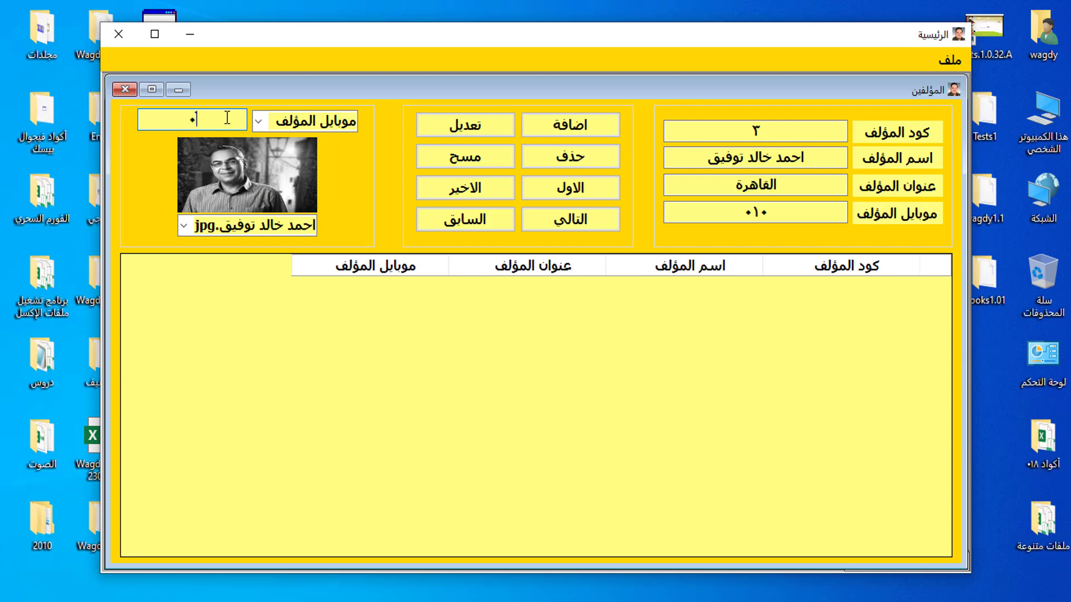
text(10)
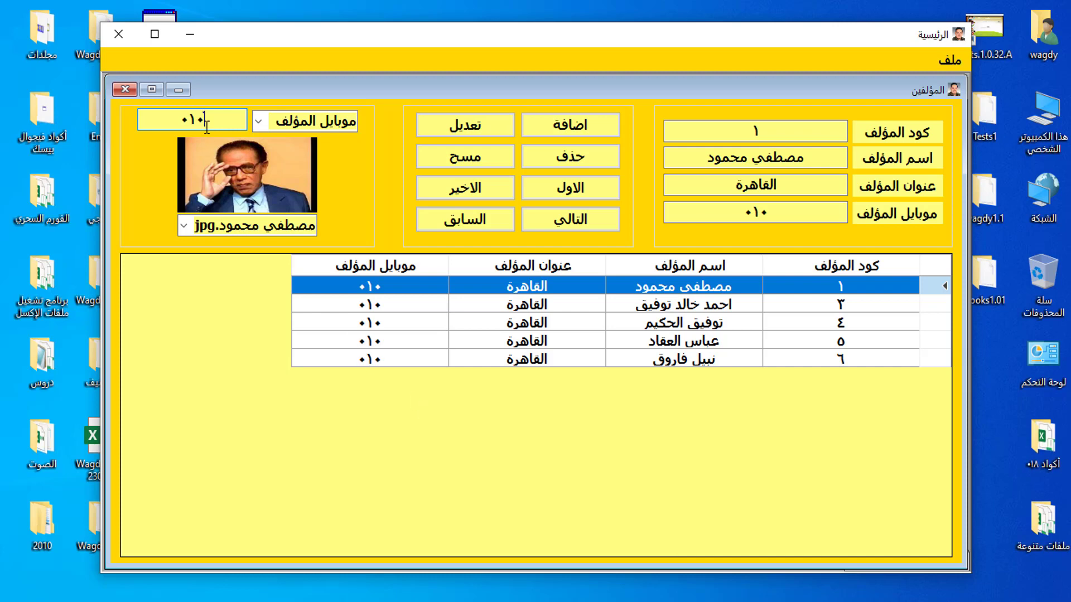
Minimize the authors form and open the الناشرين form
click(179, 90)
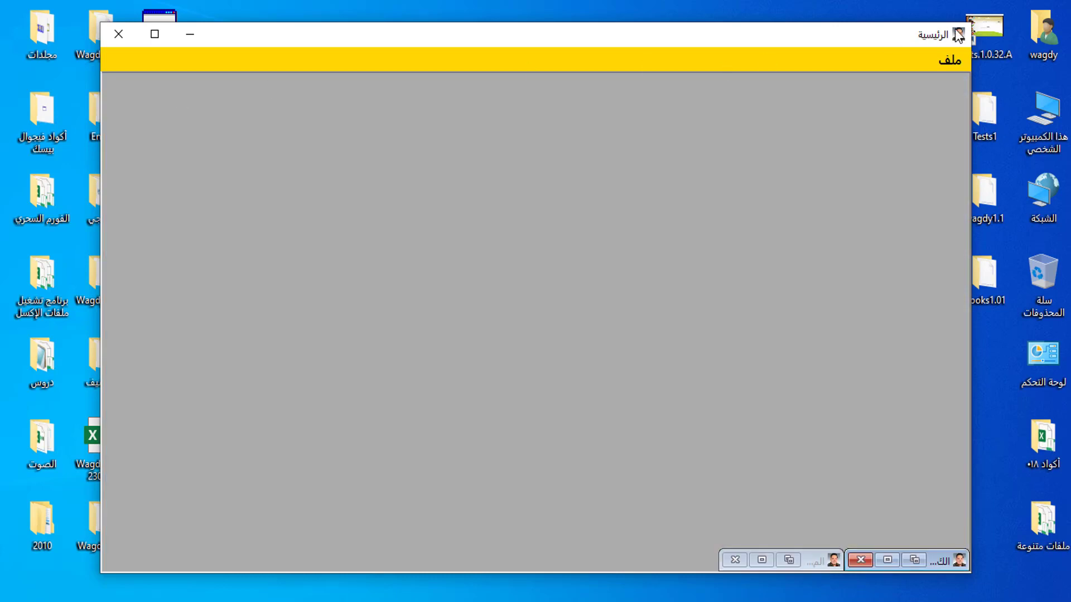
click(949, 58)
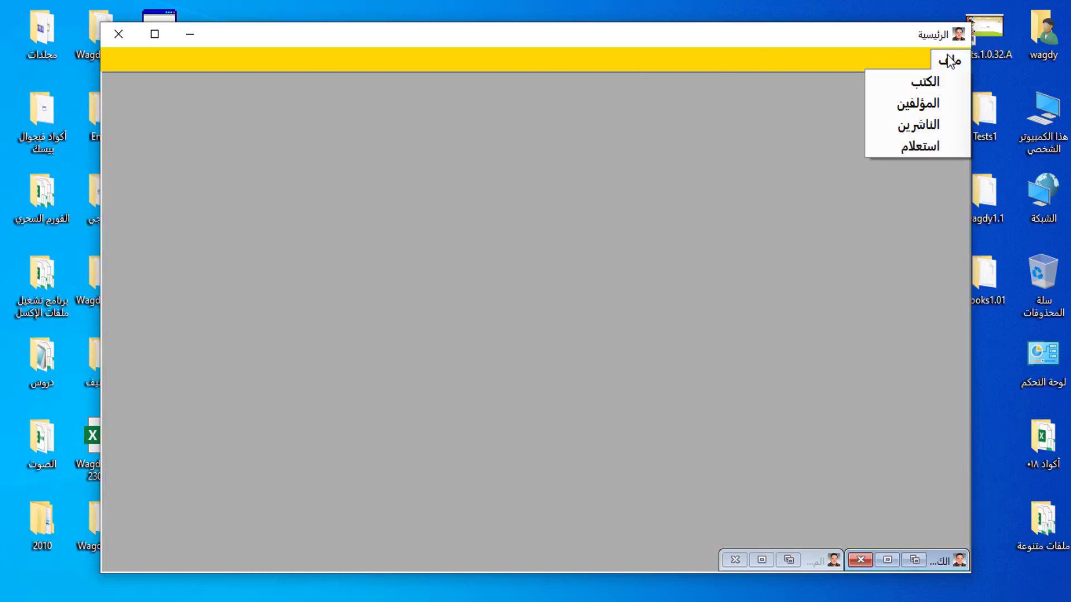
click(904, 126)
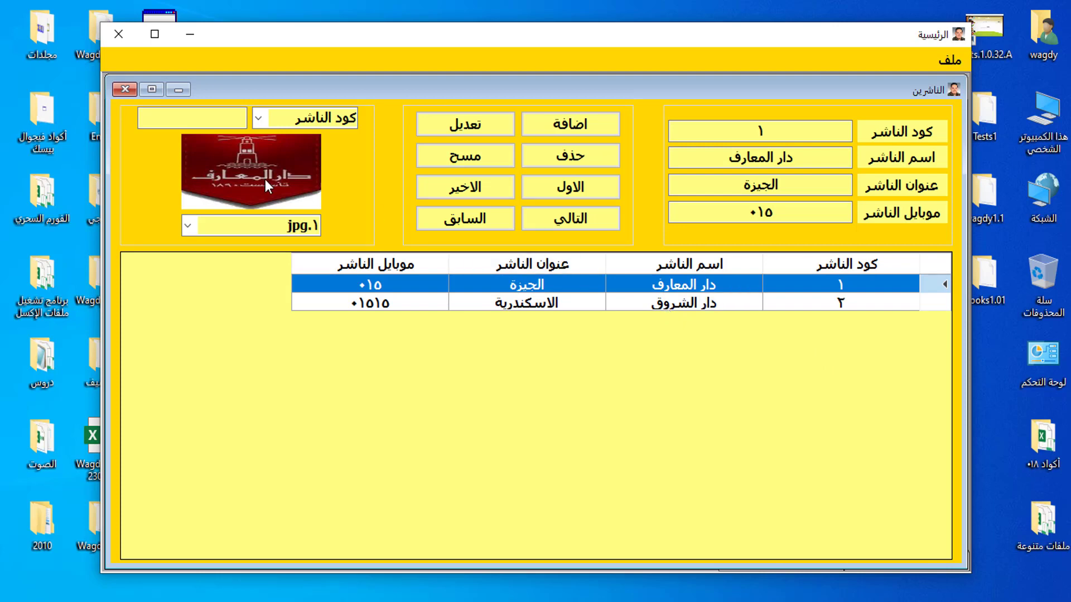
Display the record of the publisher دار الشروق and set the publisher search field to اسم الناشر
click(702, 306)
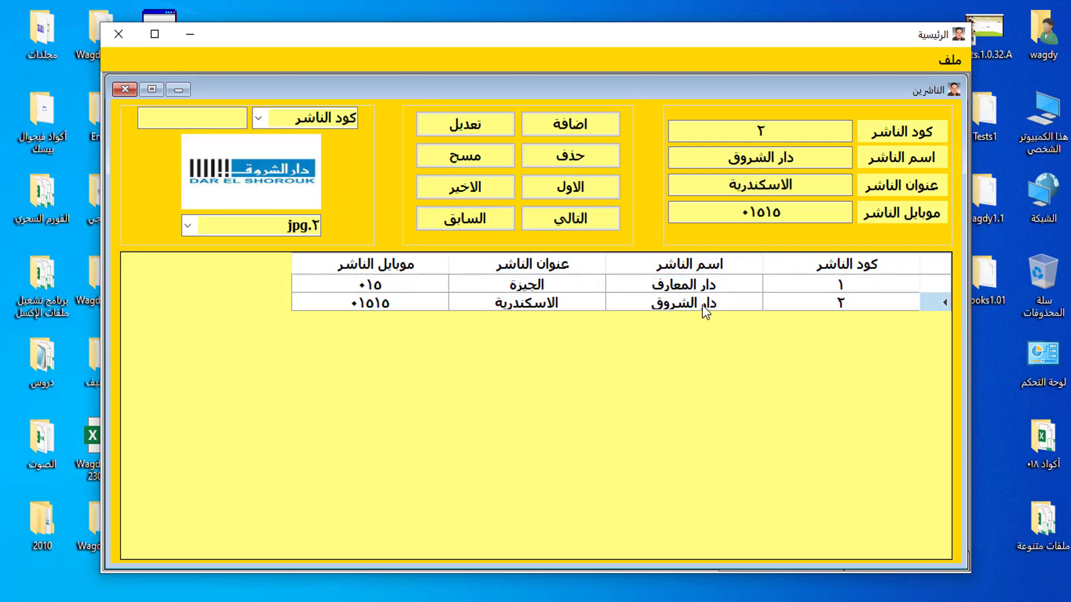
click(702, 305)
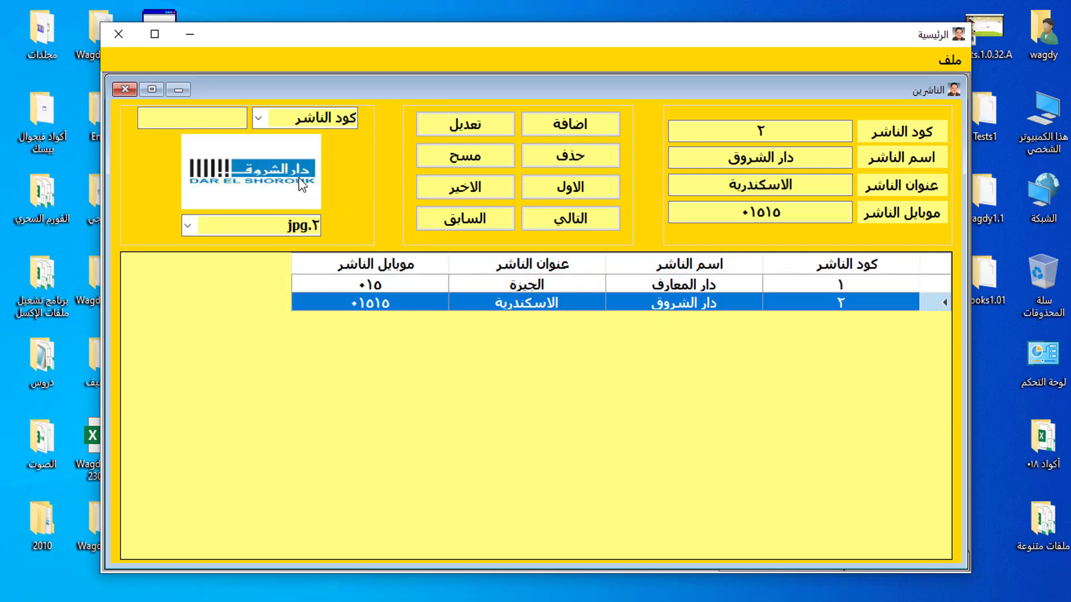
click(258, 118)
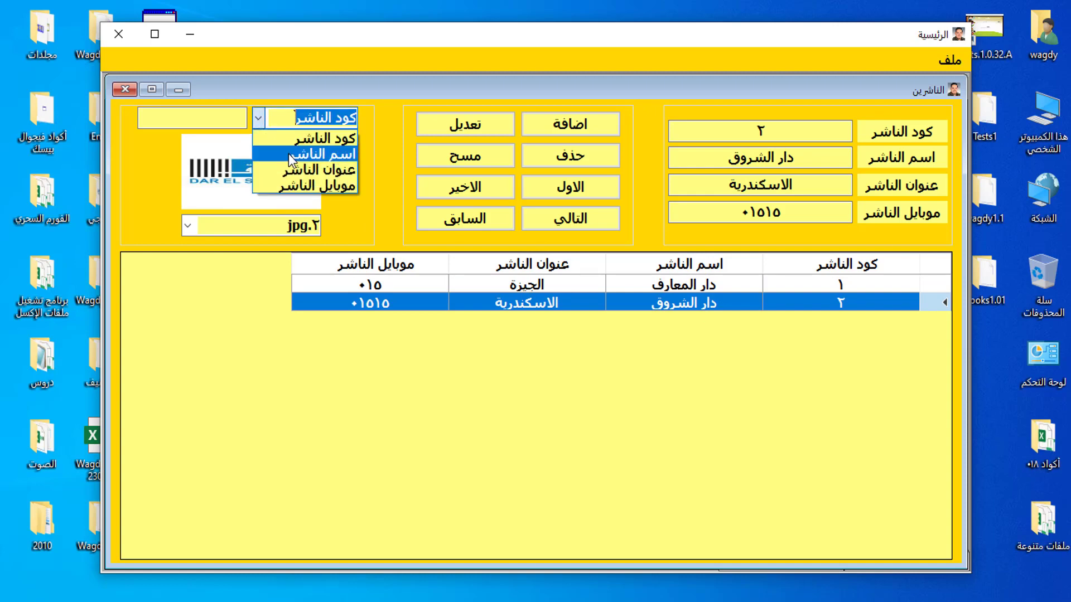
click(289, 155)
click(258, 119)
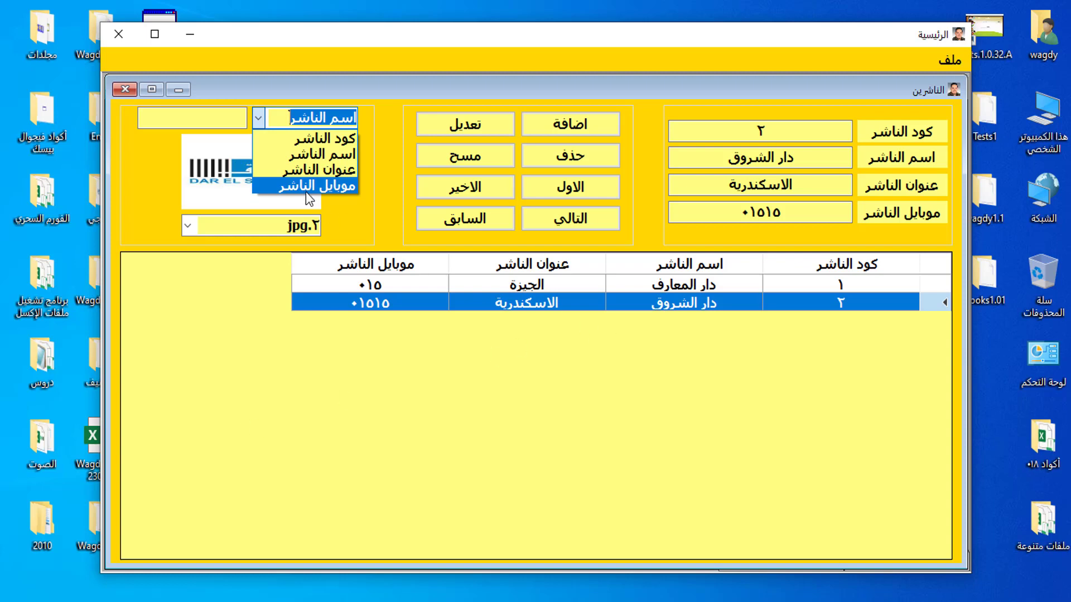
click(178, 92)
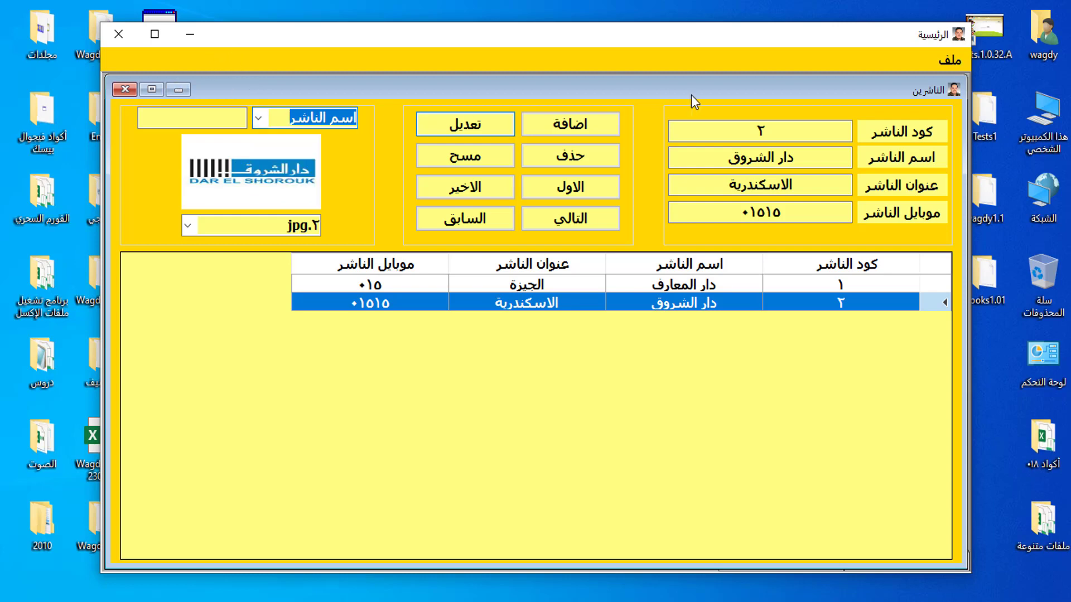
Minimize the publishers form and open the استعلام form
click(178, 86)
click(961, 61)
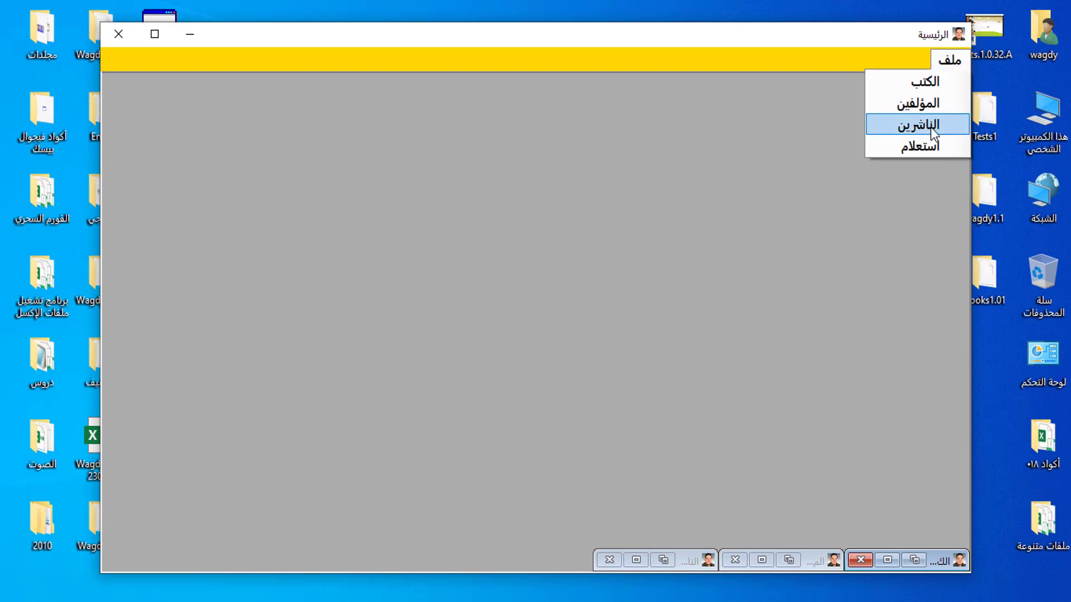
click(909, 146)
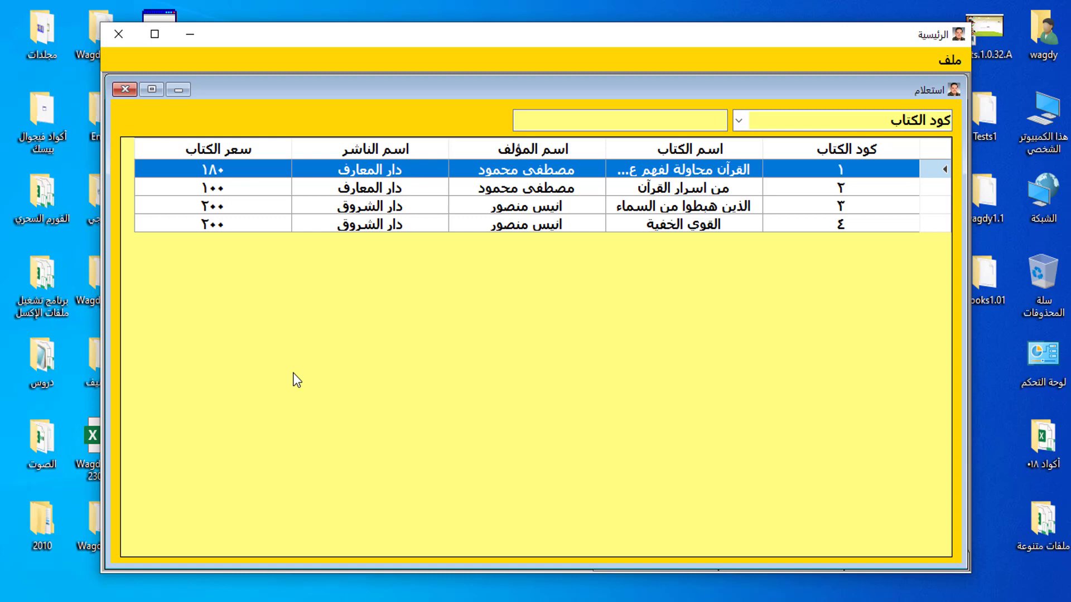
Set the inquiry search field to اسم المؤلف and search for "م"
click(738, 121)
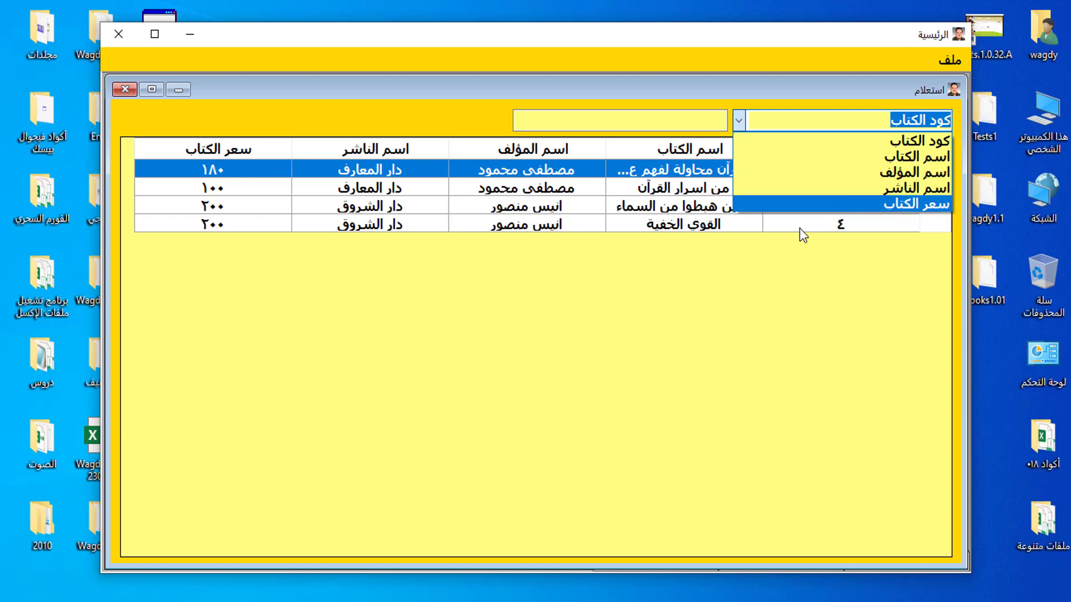
click(602, 128)
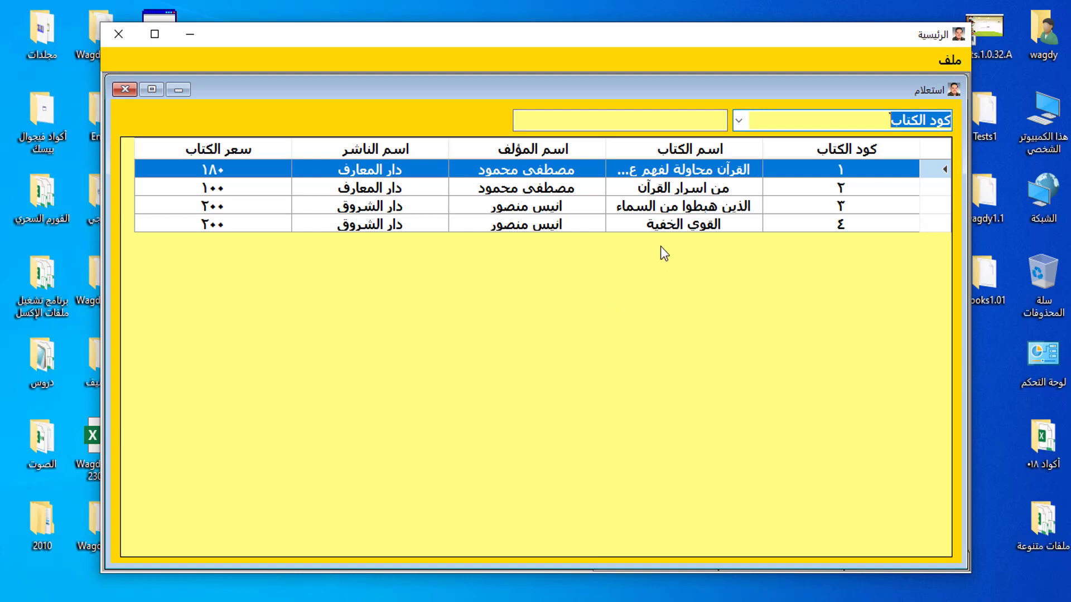
click(742, 119)
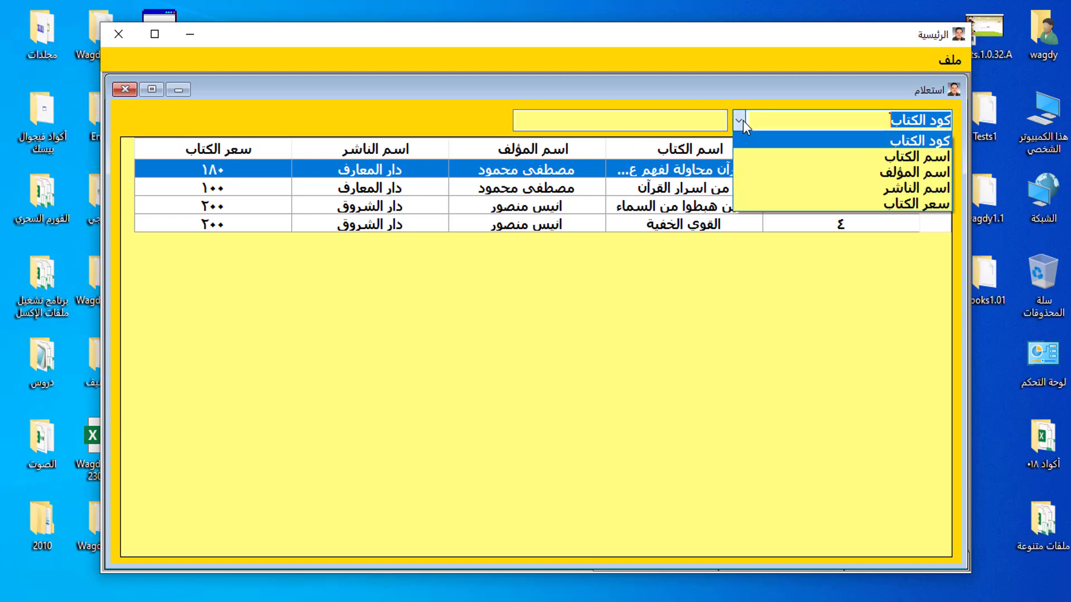
click(773, 173)
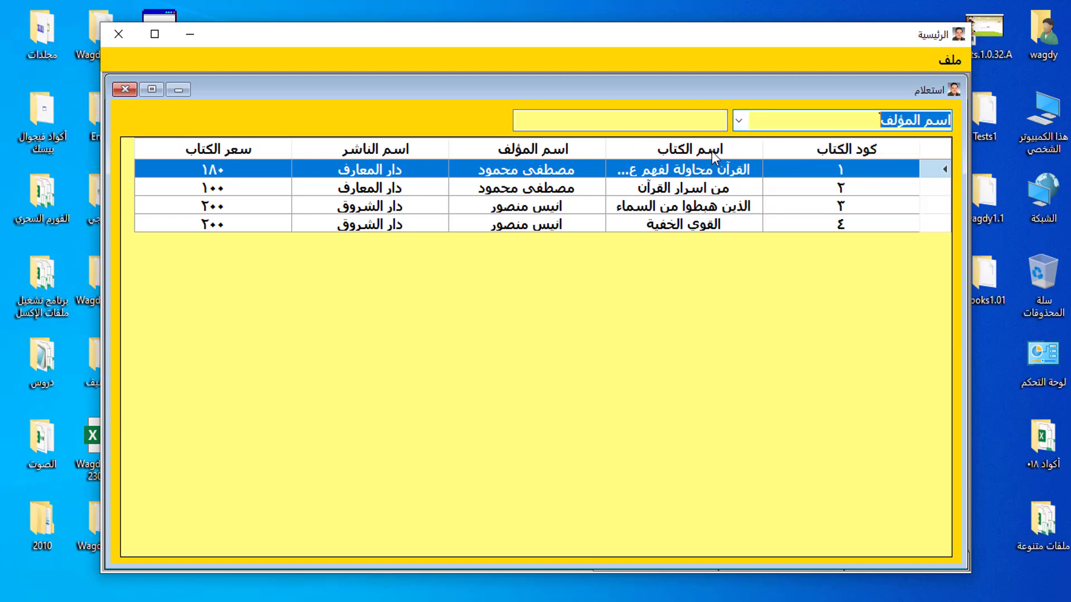
click(638, 123)
text(م)
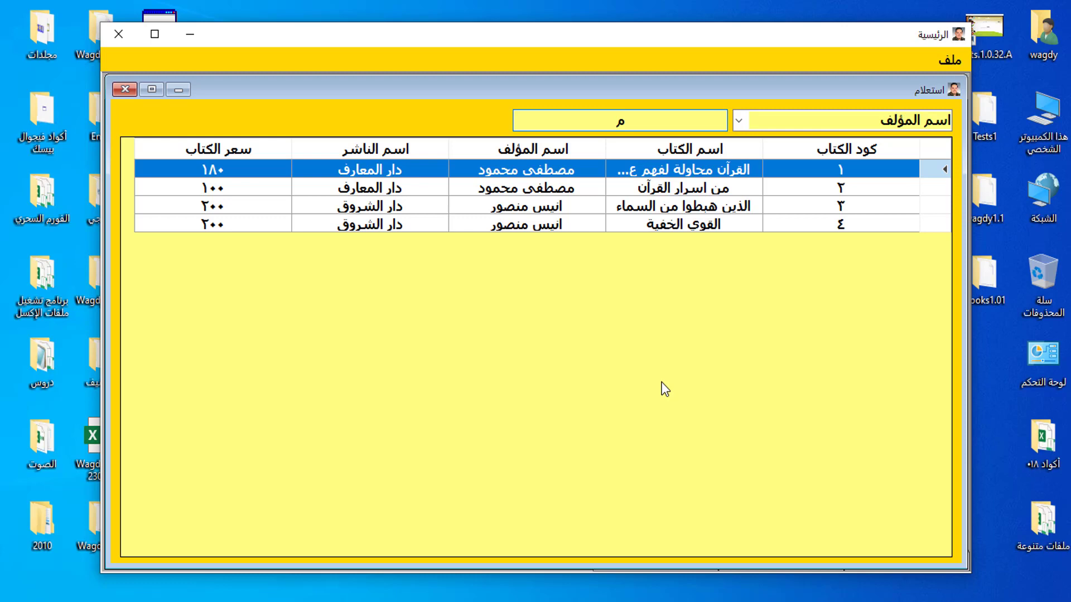
Narrow the inquiry's author search to "مص" and switch back to the الناشرين form
text(ص)
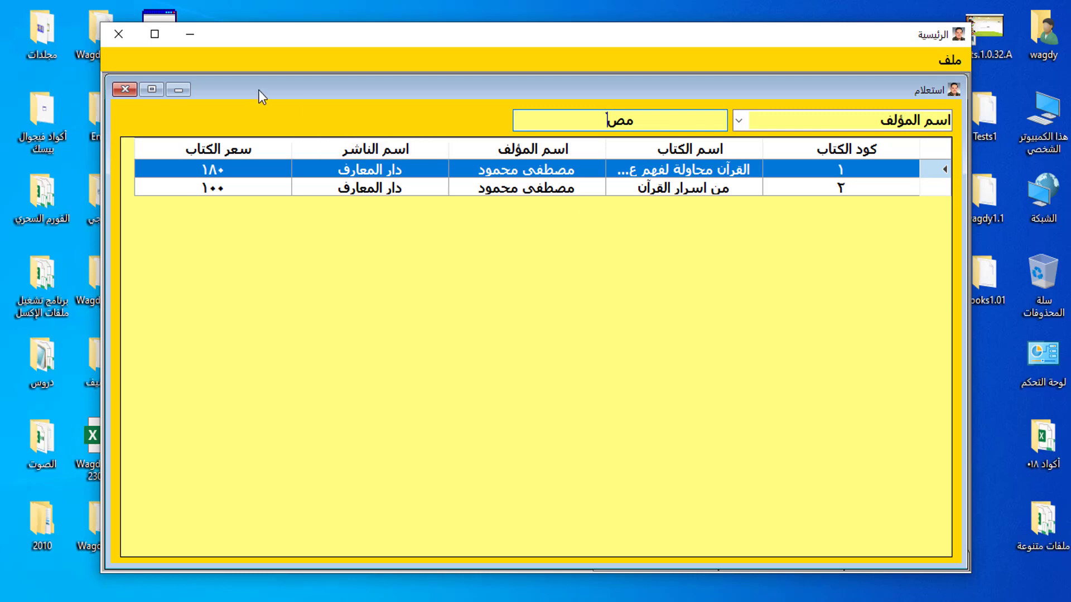
click(179, 90)
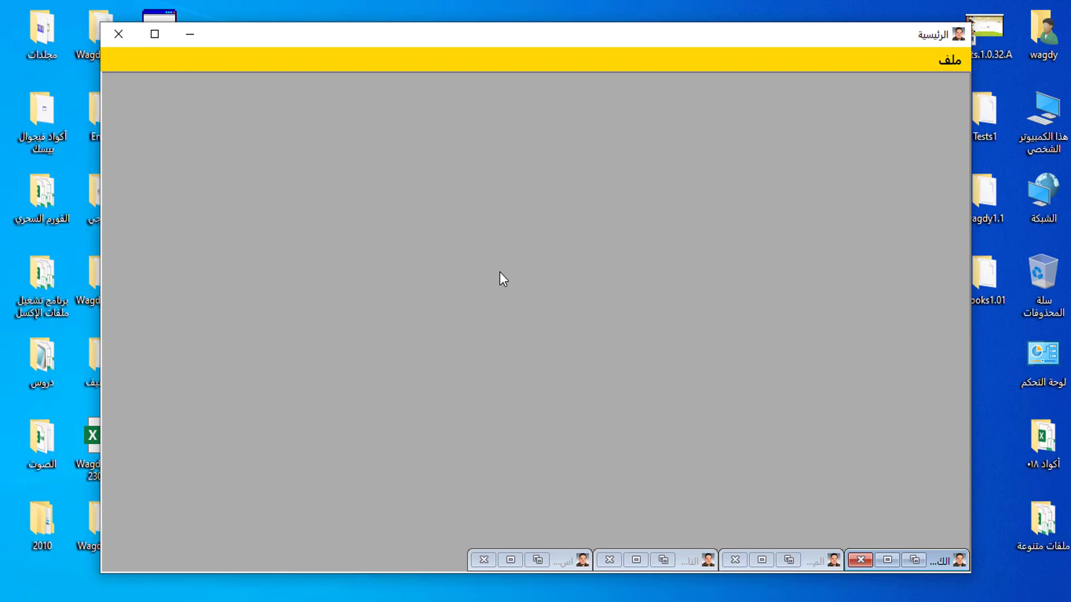
click(662, 560)
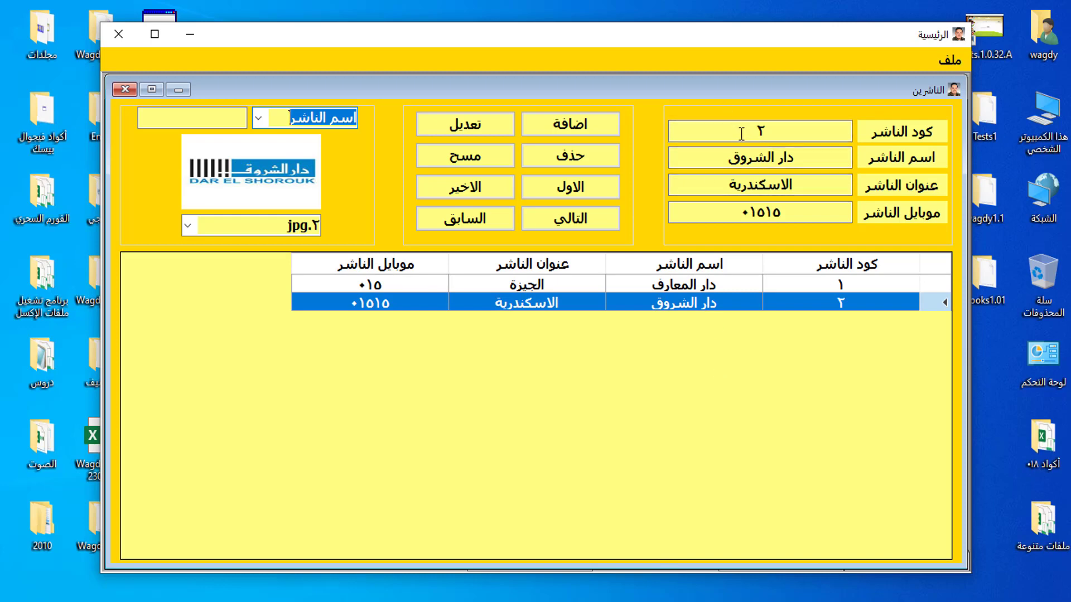
Clear the publisher fields and add a publisher with code ٣, name دار مصر, address القاهرة and a mobile number
drag(745, 132, 773, 132)
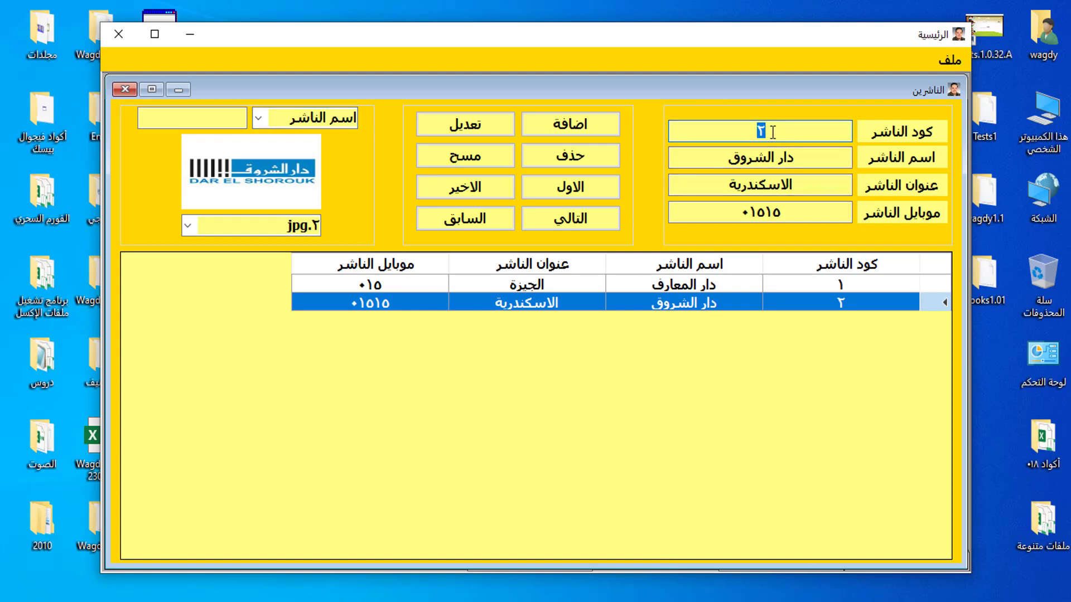
click(458, 162)
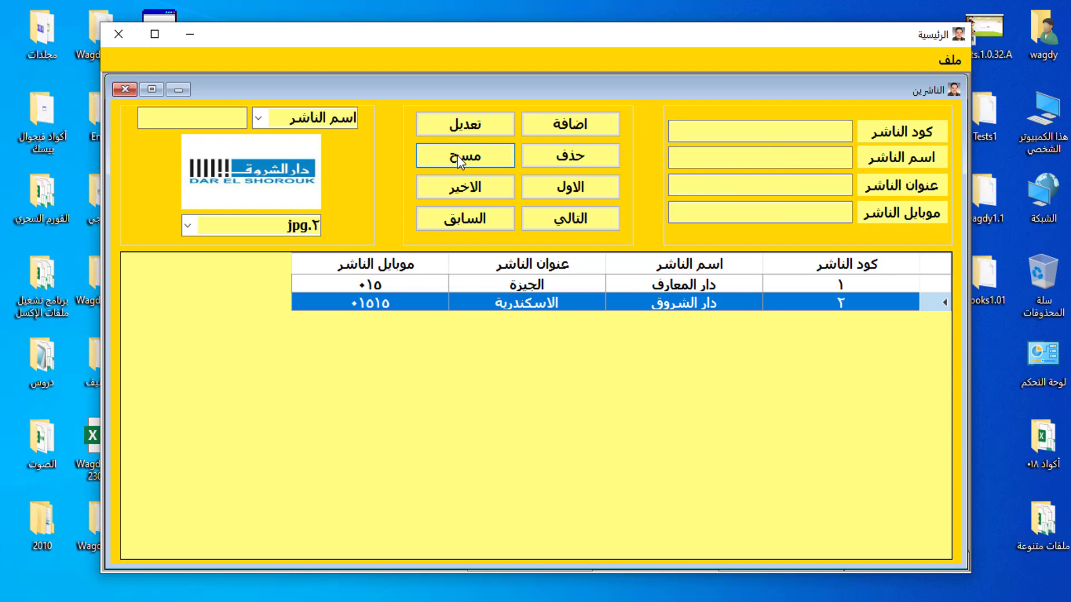
click(750, 132)
text(٣)
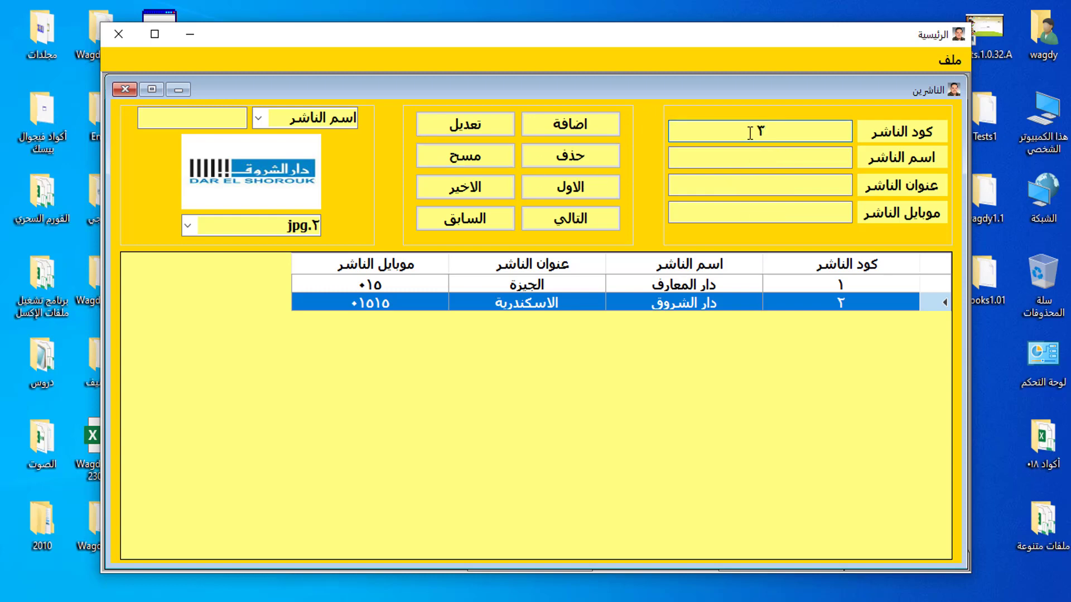
click(740, 159)
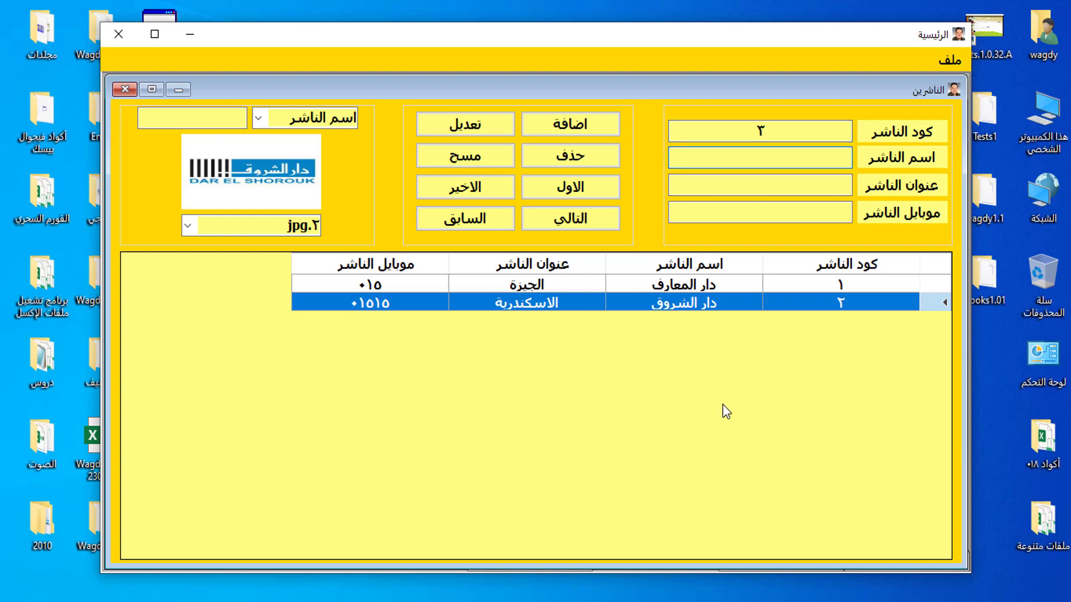
text(دار مصر)
click(748, 185)
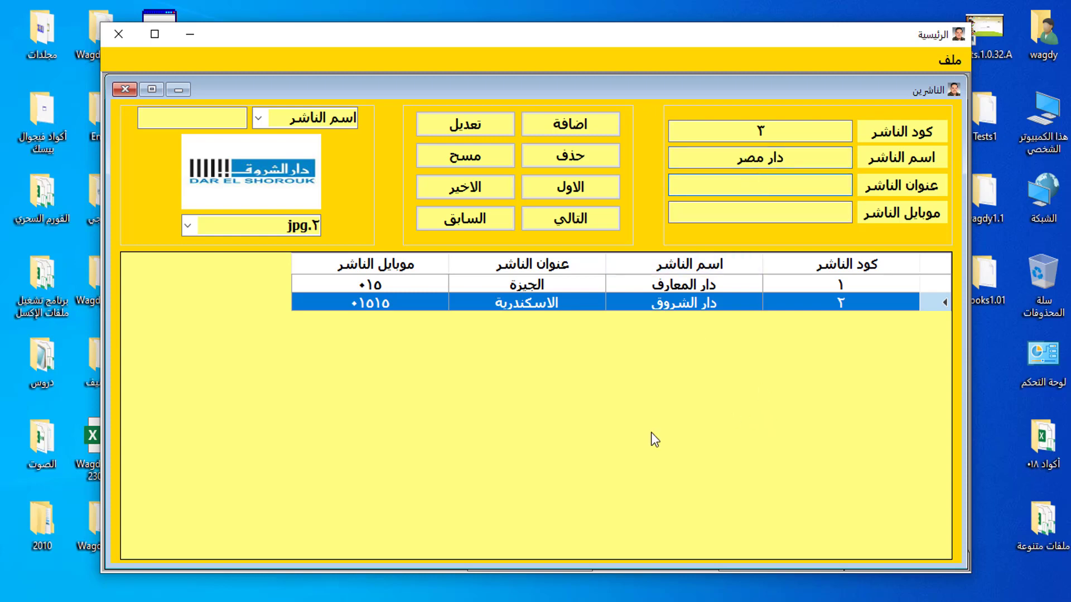
text(القاهرة)
click(738, 210)
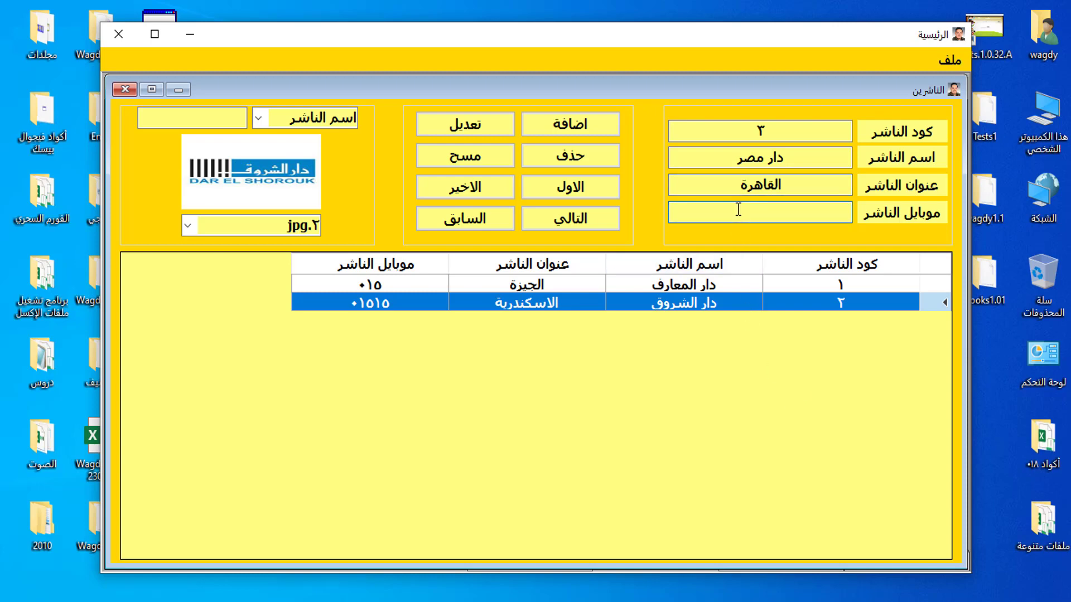
text(0111111)
click(566, 124)
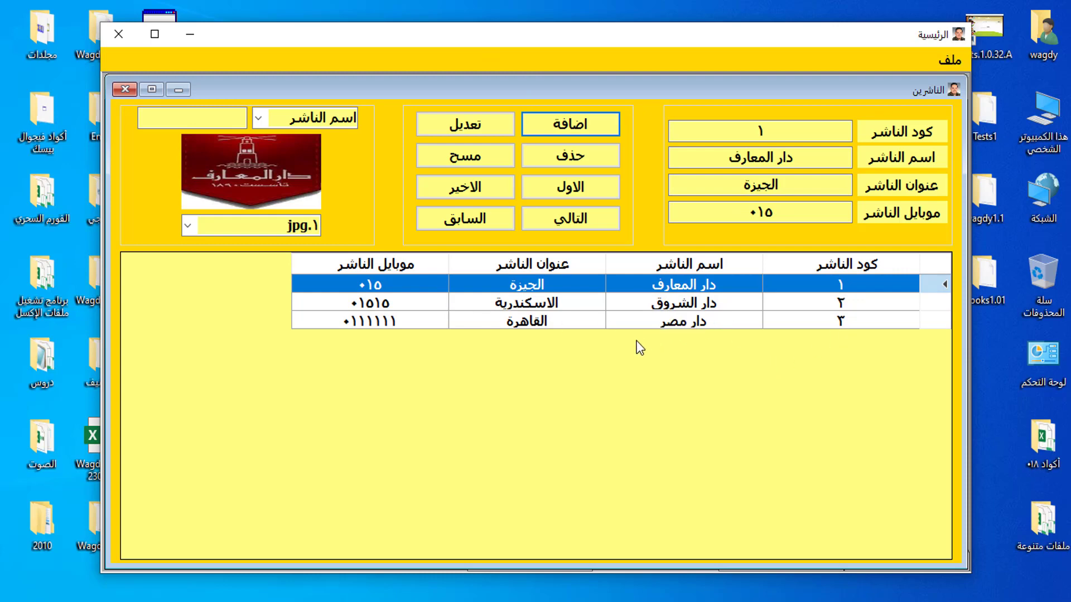
Change the last digit of the publisher دار مصر's mobile number to ٥ and save the edit
click(435, 322)
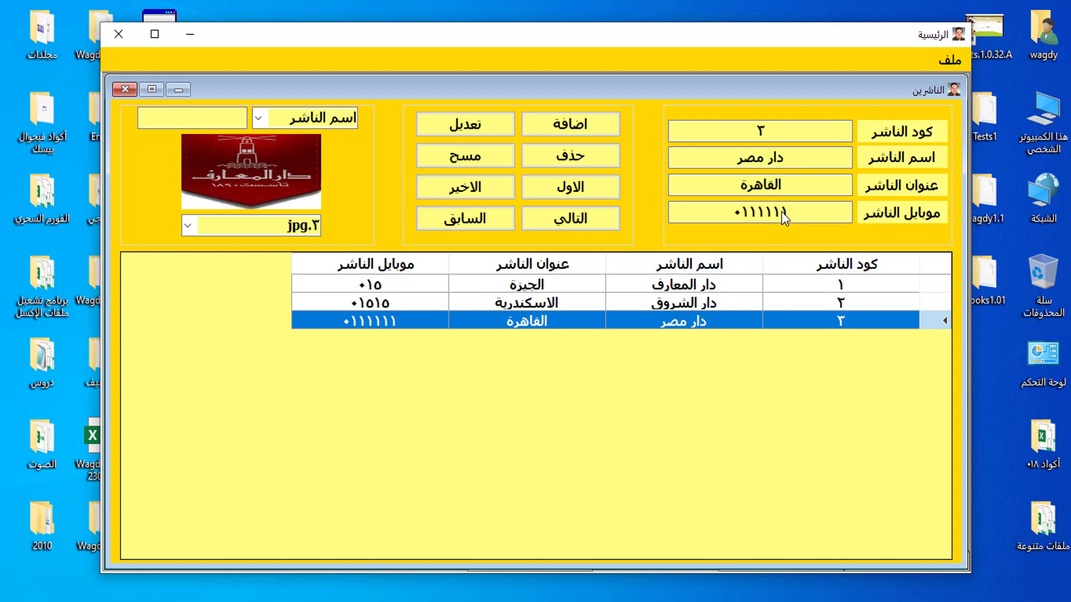
mouse_move(786, 212)
mouse_down()
mouse_move(798, 210)
mouse_move(786, 211)
mouse_up()
text(15)
click(461, 122)
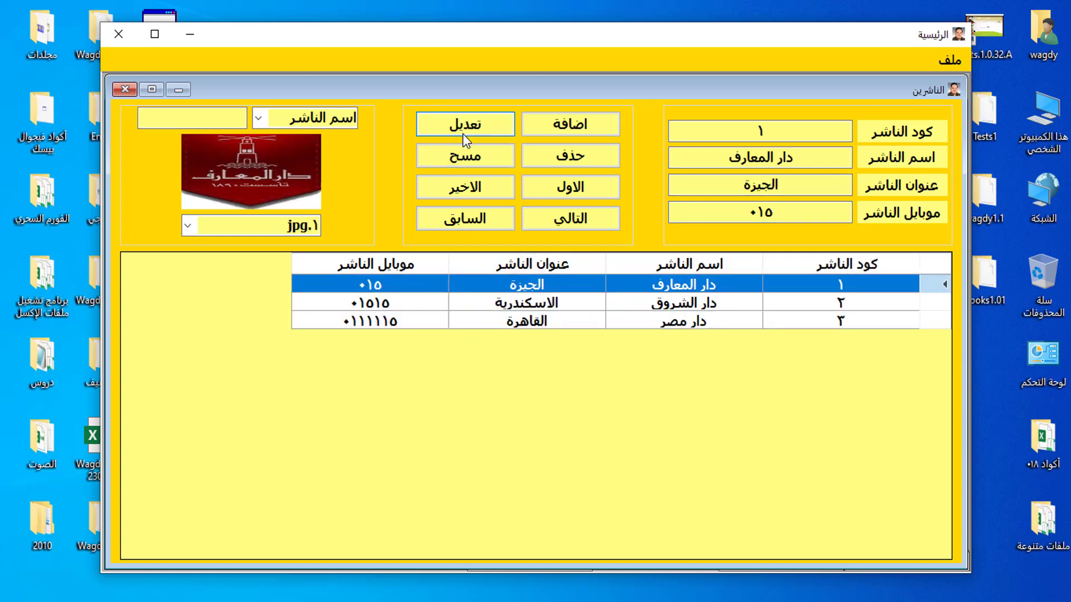
Clear the publisher fields, minimize the publishers form and restore the الكتب form
click(464, 155)
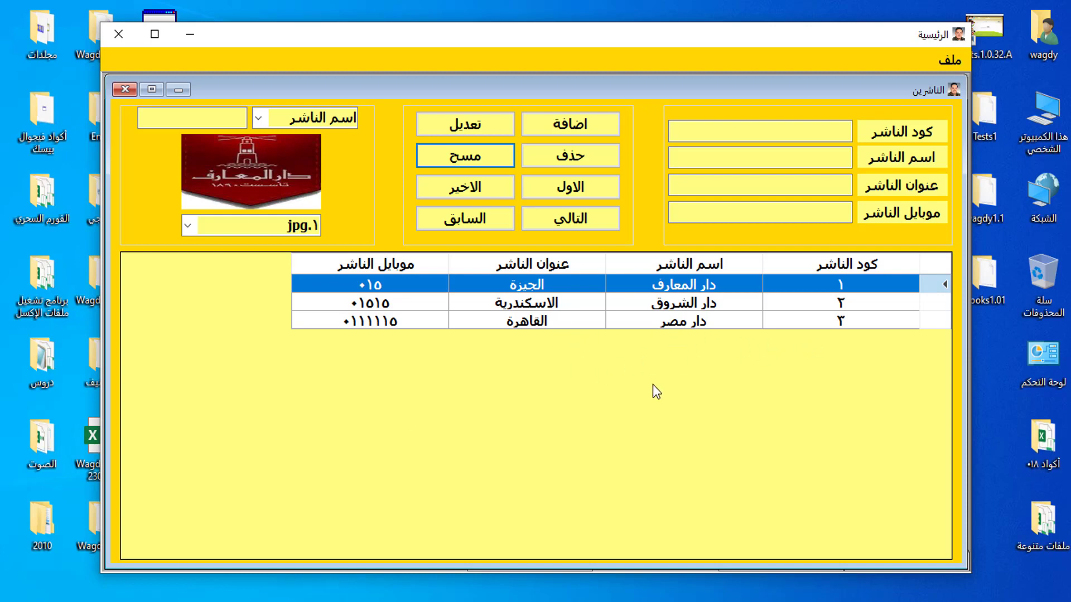
click(178, 89)
click(914, 560)
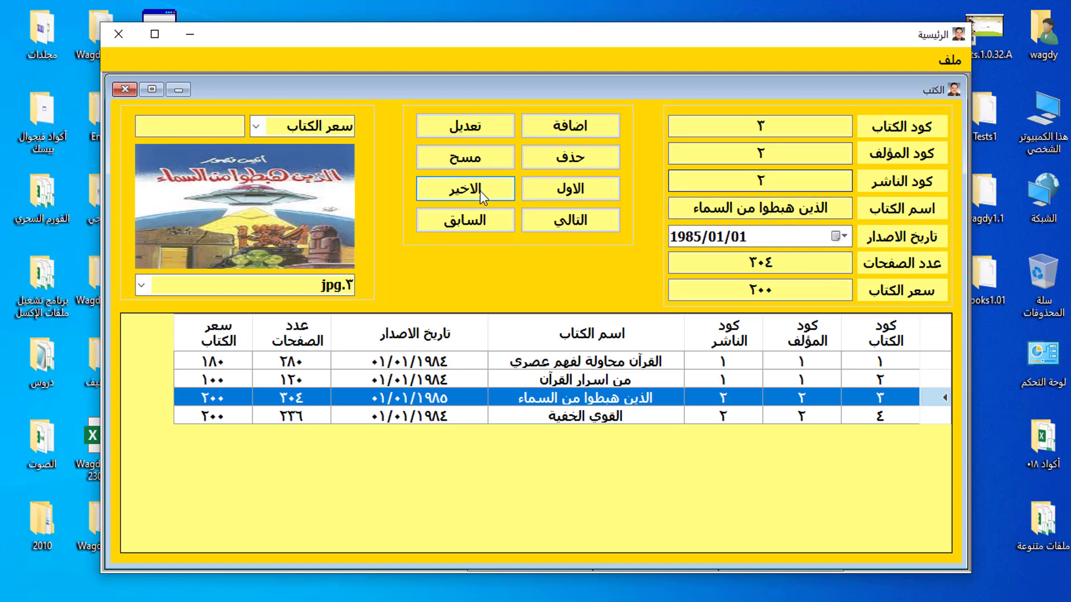
Clear the book fields and enter book code ٥, author code ٢ and publisher code ٢
click(466, 159)
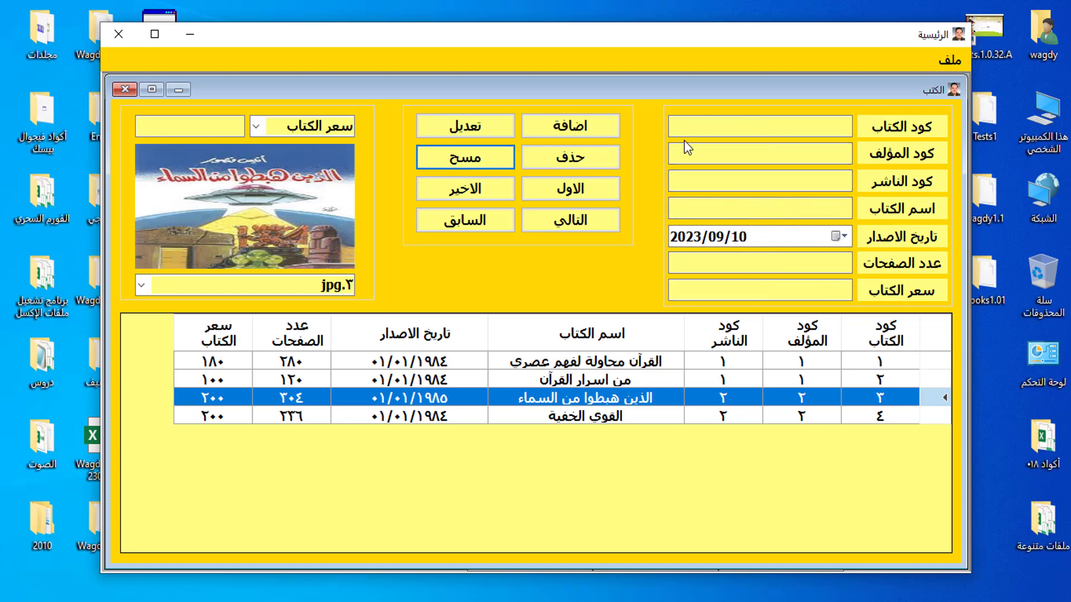
click(743, 131)
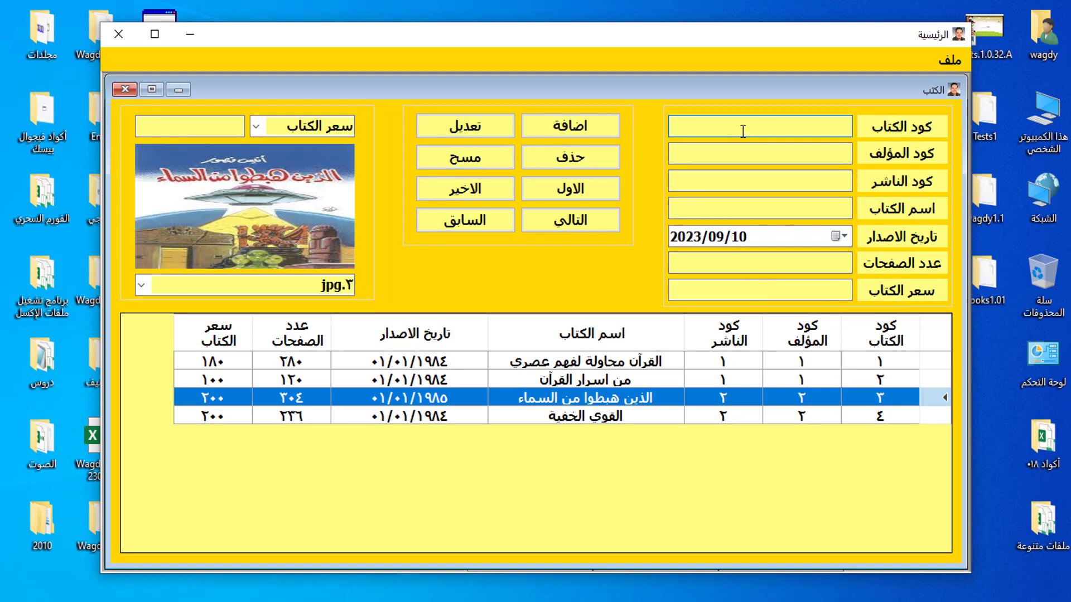
text(٥)
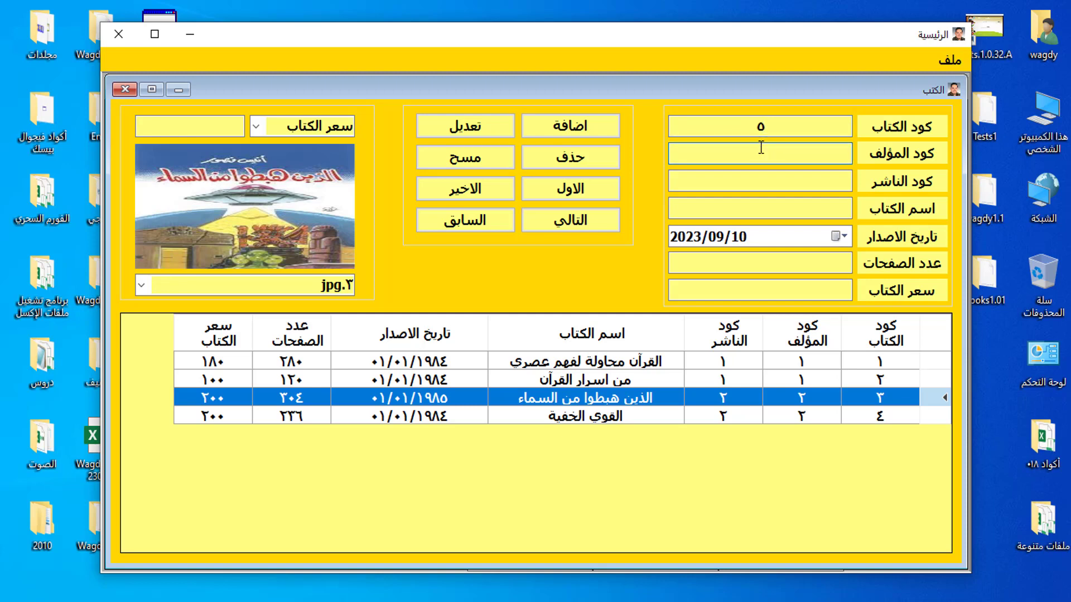
click(761, 147)
text(٢)
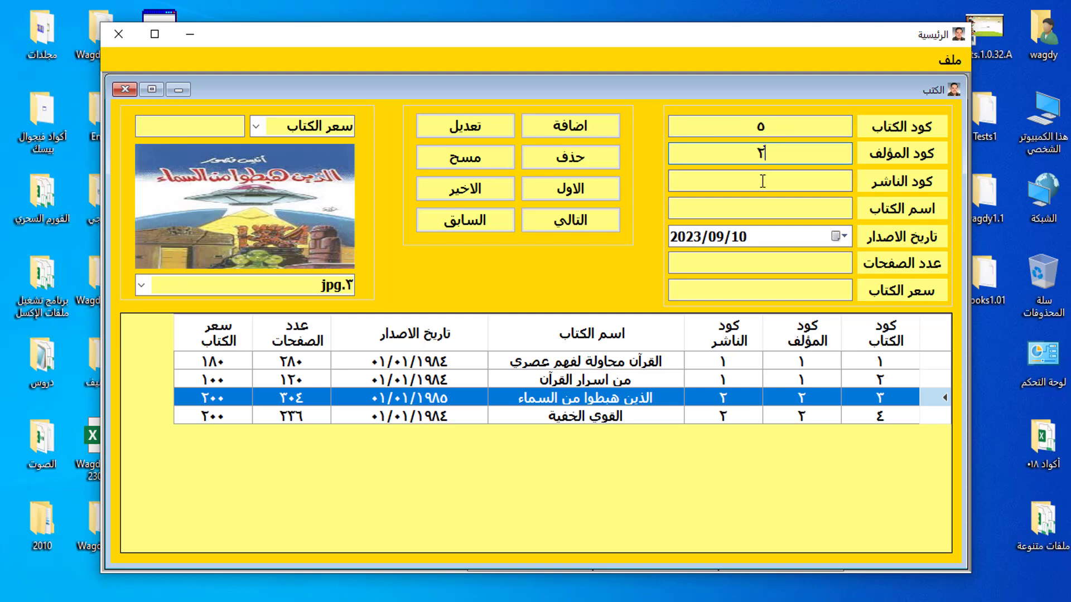
click(762, 184)
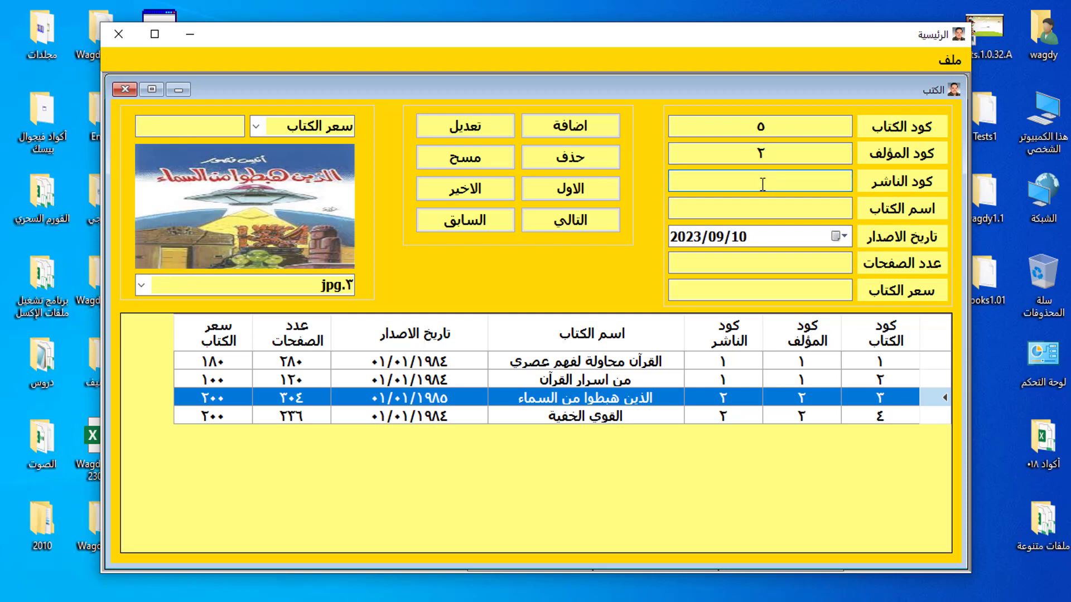
text(٢)
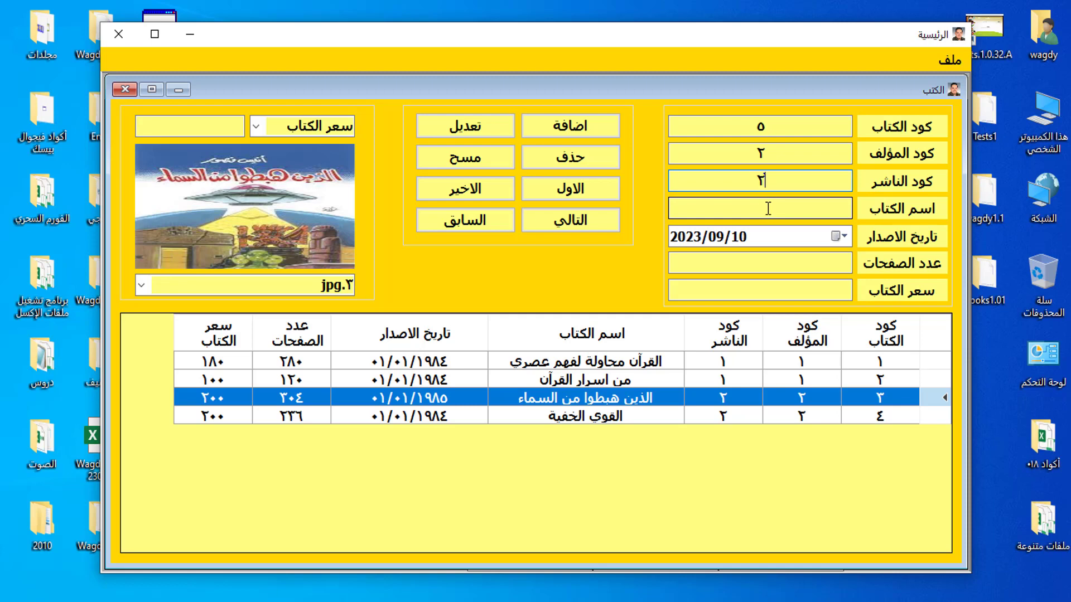
Enter the title ٢٠٠ يوم حول العالم for the new book
click(768, 208)
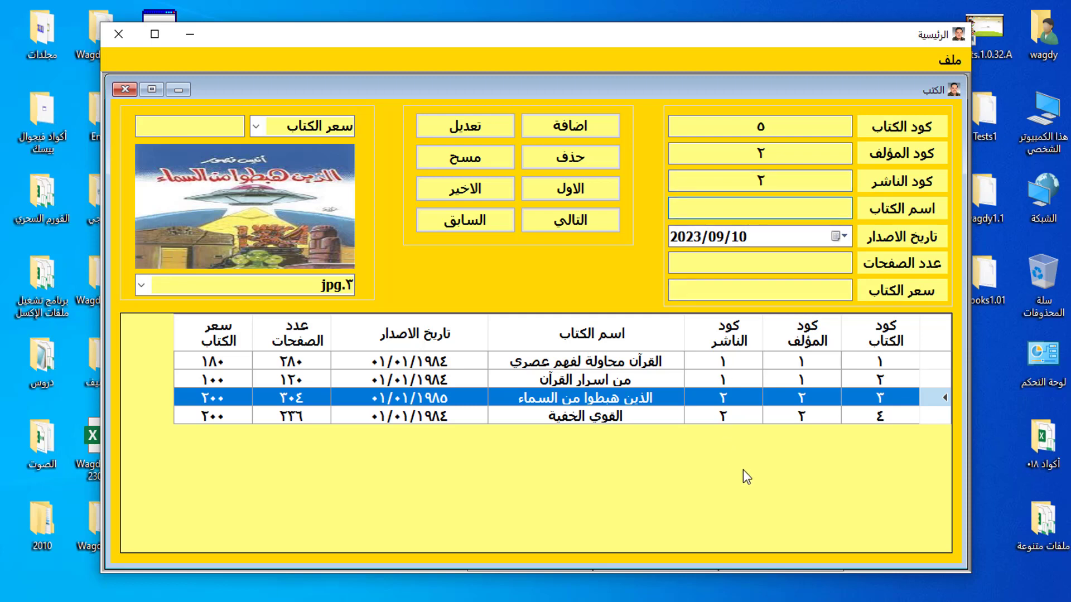
text(أ)
text(٠٠ )
text(يوم حو)
text(ل )
text(العالم)
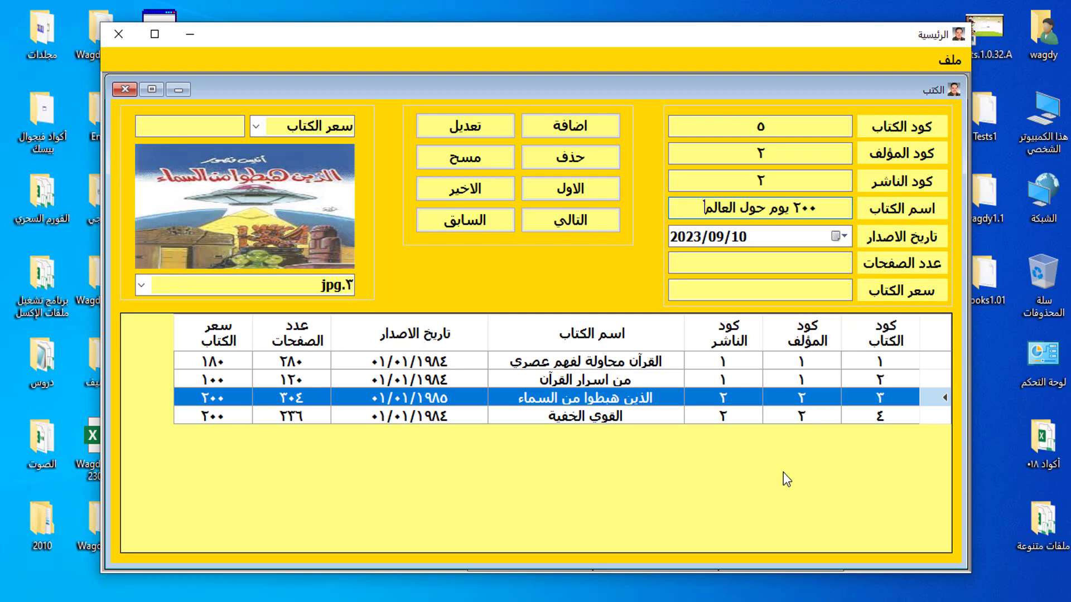
Set the new book's page count to ٦٥٠ and price to ١٠٠٠, and add the record
click(744, 265)
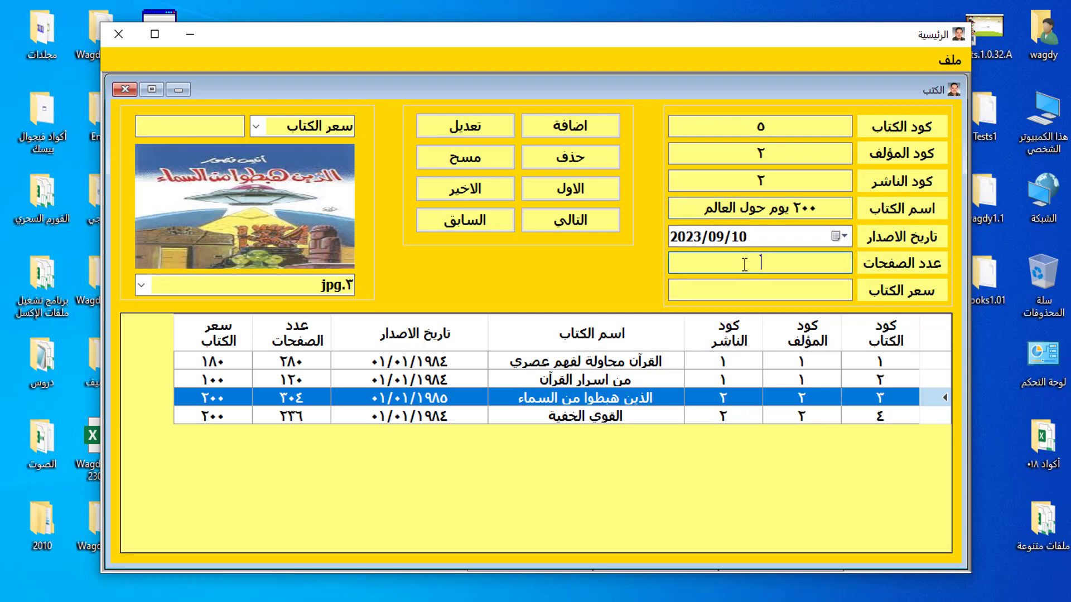
text(650)
click(748, 288)
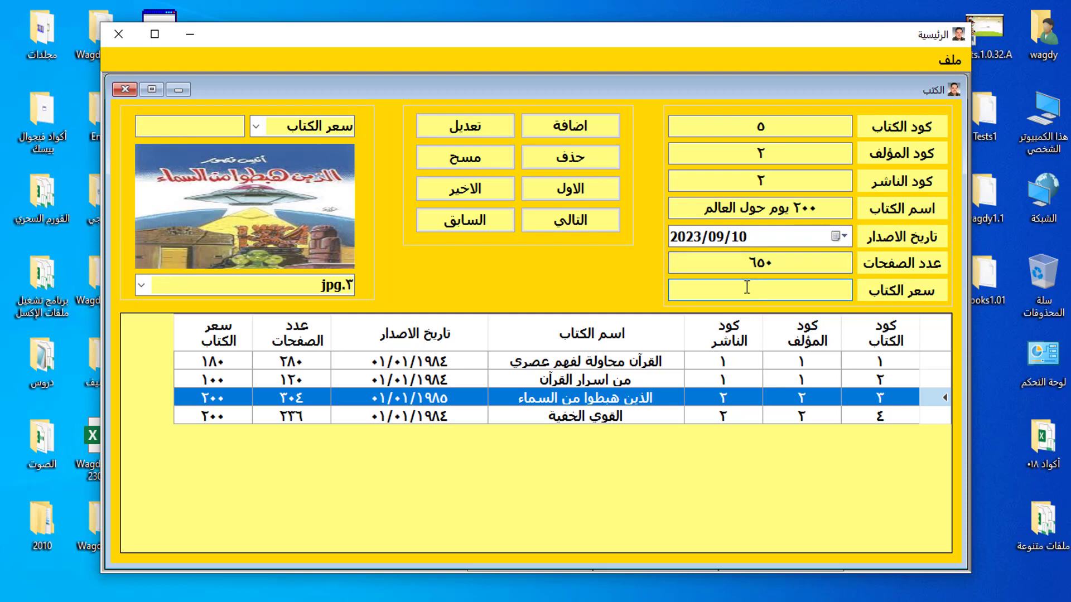
text(1000)
click(570, 127)
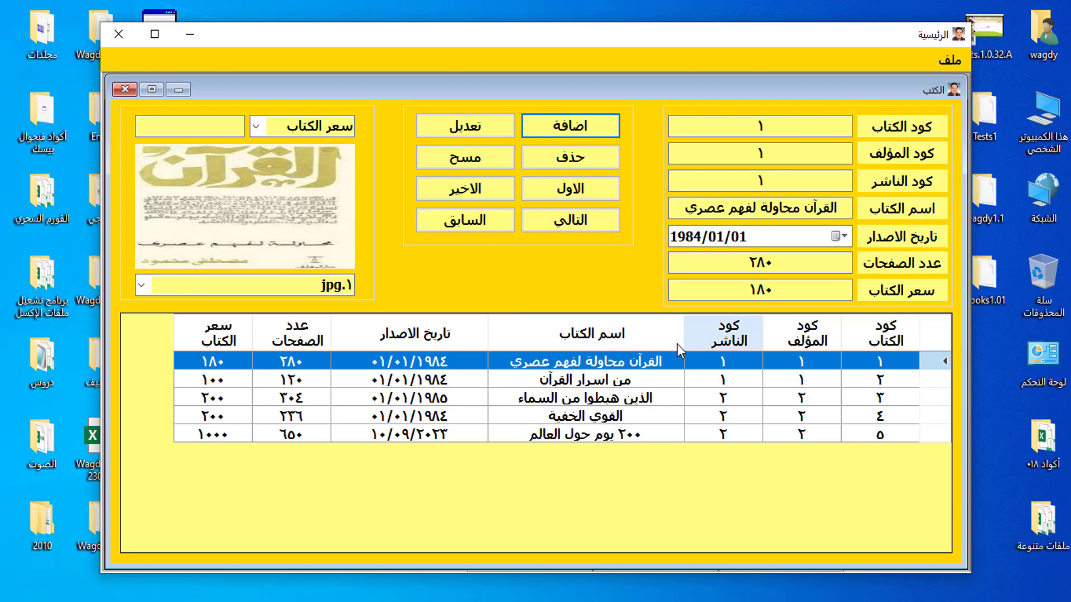
Clear the book fields and enter book code ٦, author code ٣ and publisher code ٣
click(460, 157)
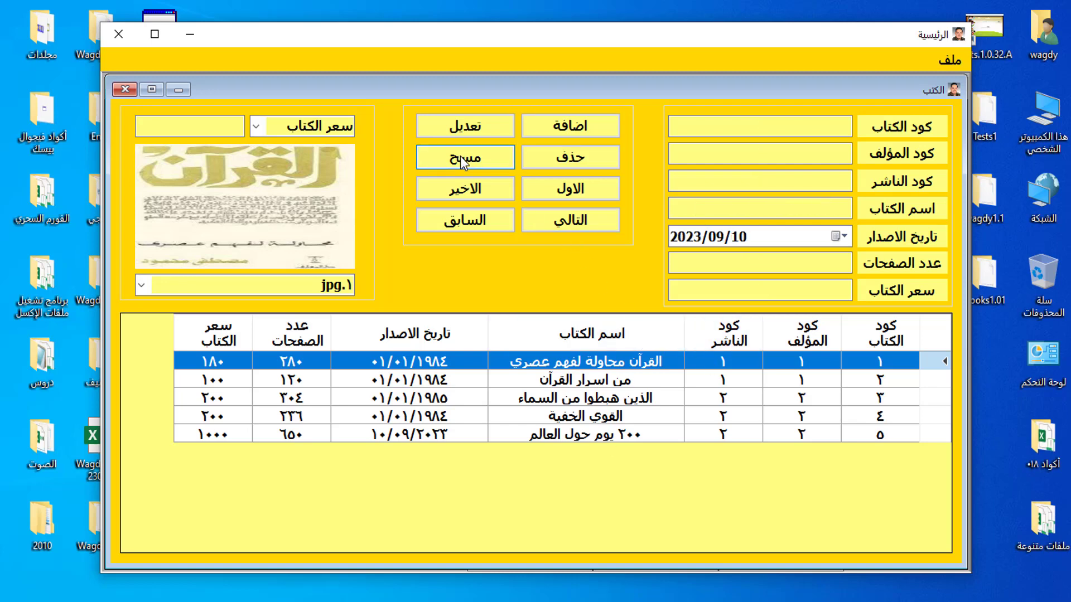
click(755, 128)
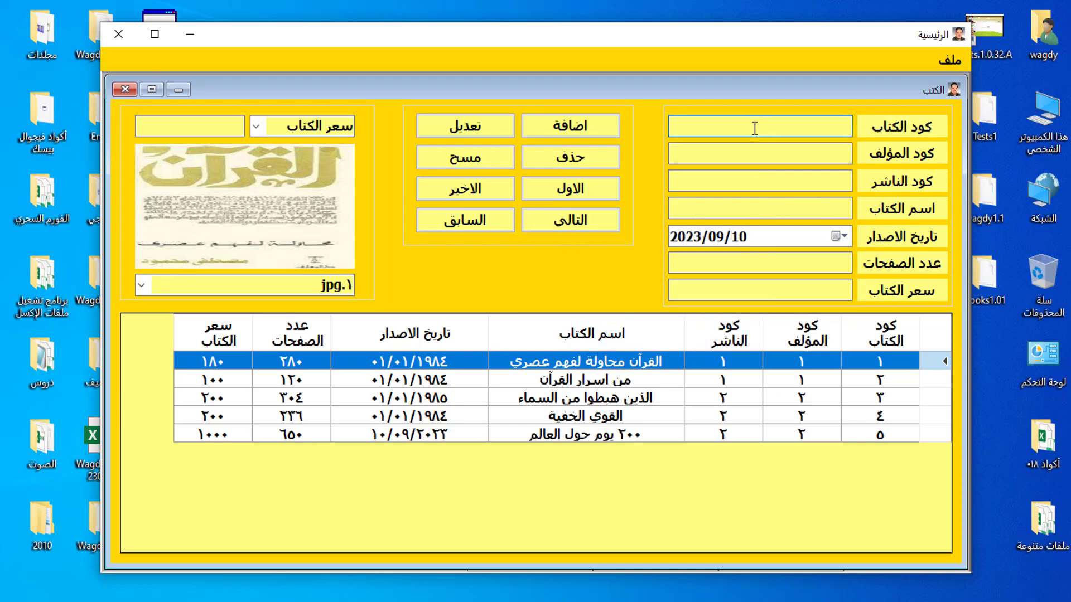
text(٦)
click(760, 156)
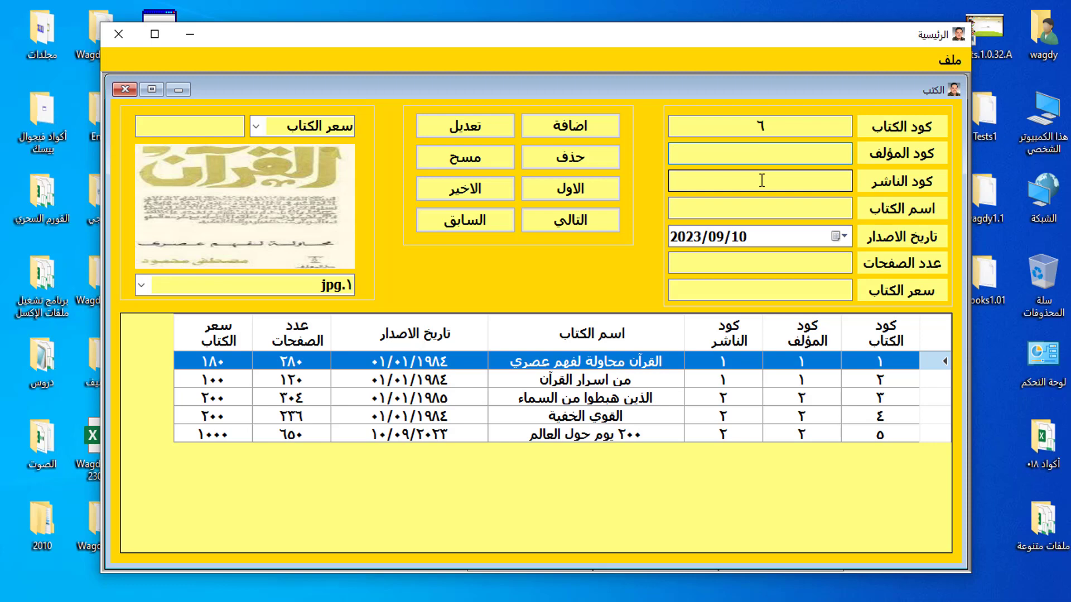
text(٣)
click(763, 184)
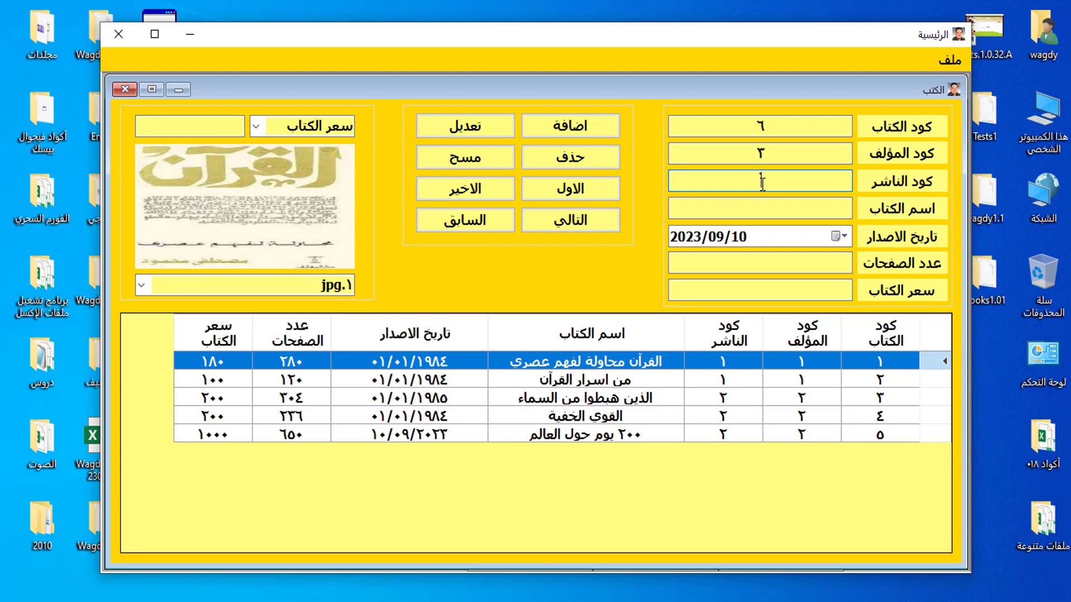
text(٣)
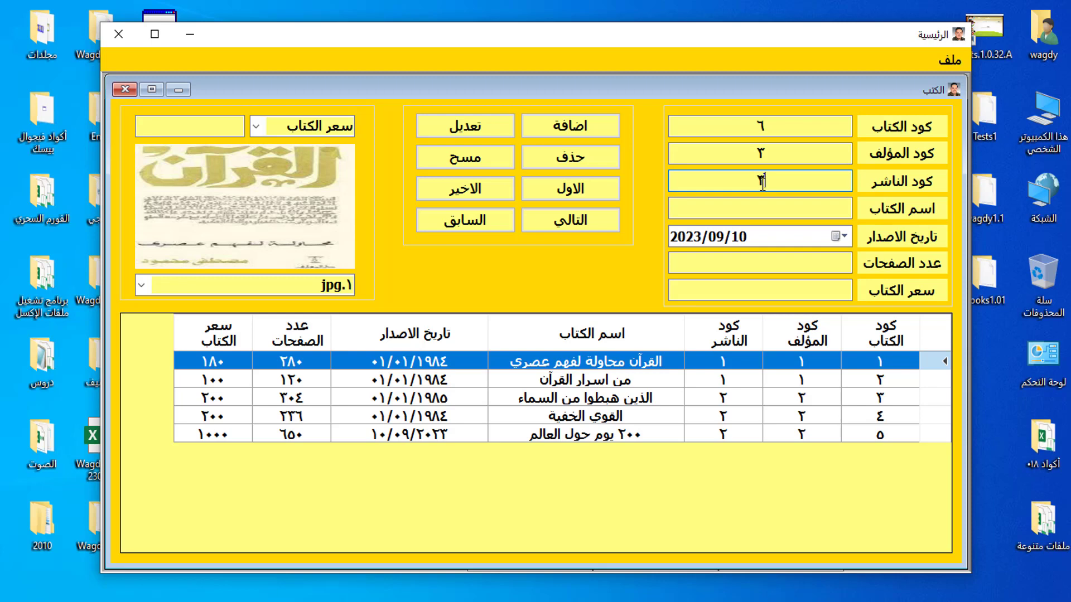
Enter the book title يوتوبيا with a page count of ٣٠٠ and a price of ٢٥٠
click(756, 208)
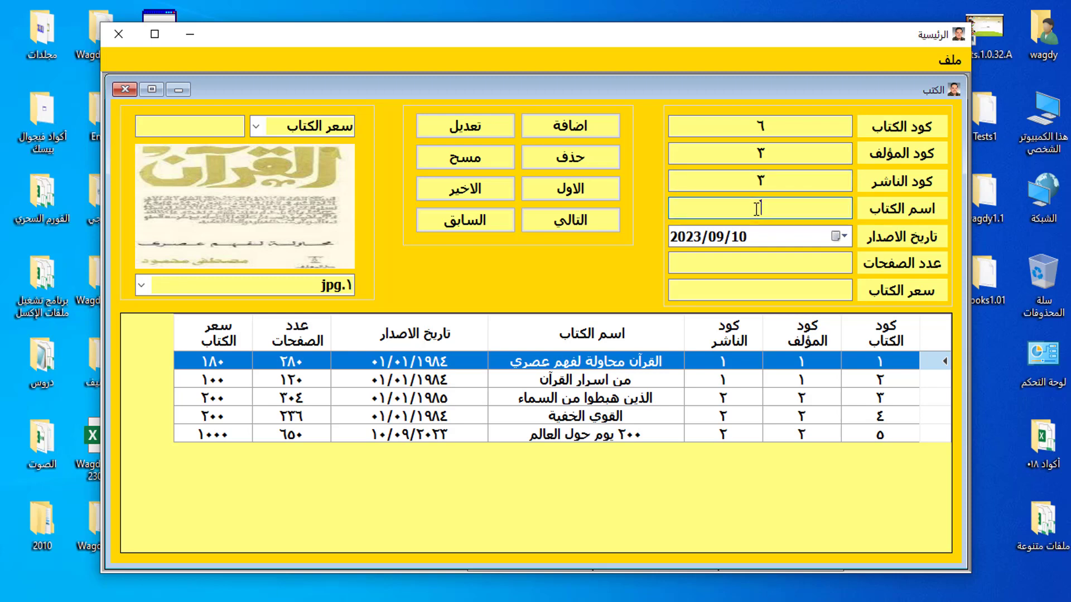
text(يوتوبيا)
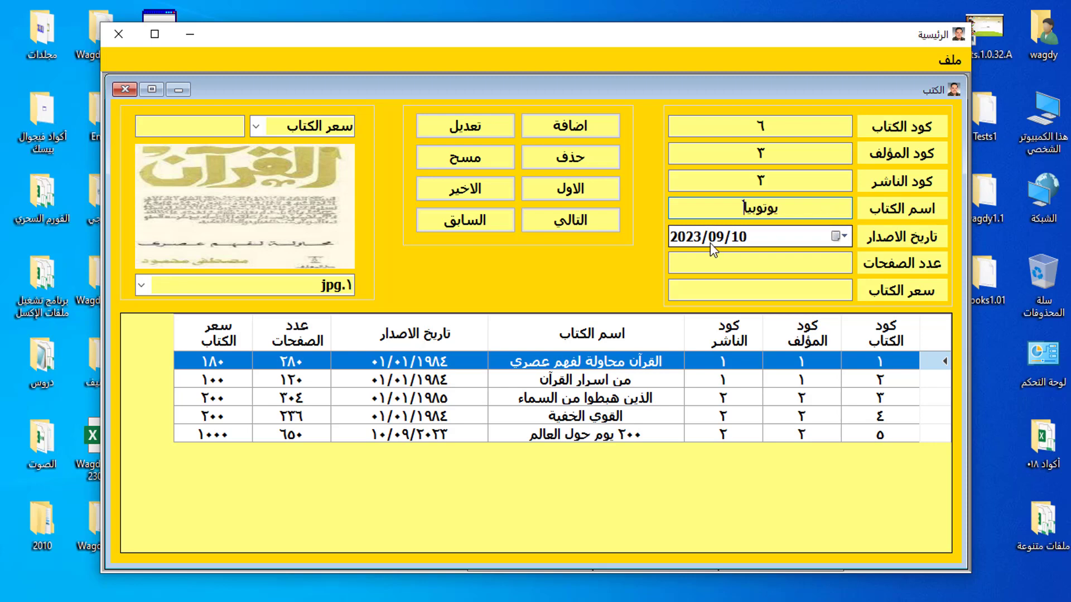
click(775, 263)
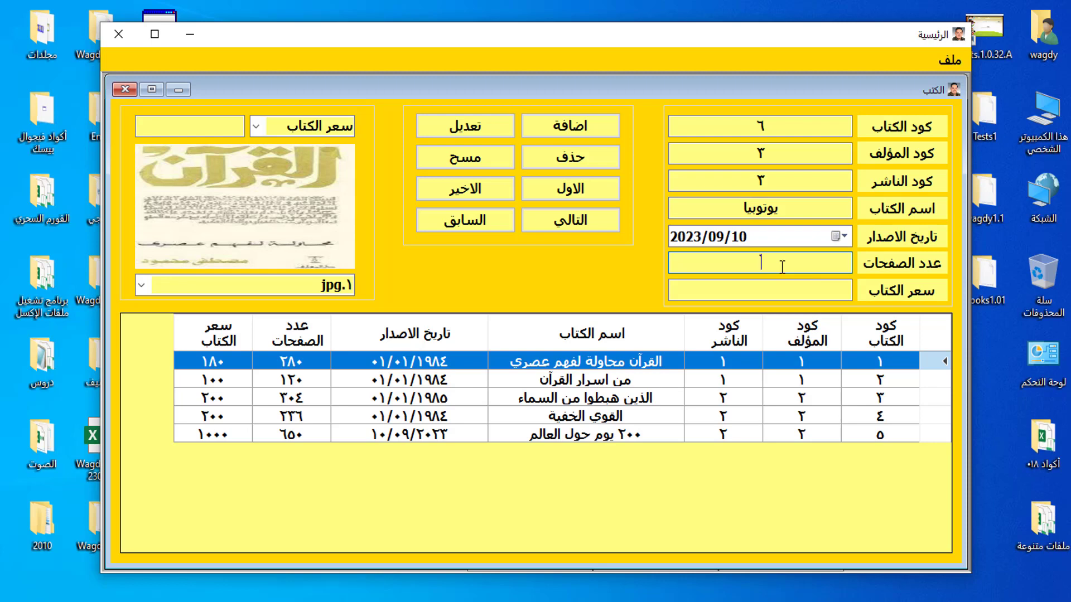
text(300)
click(776, 293)
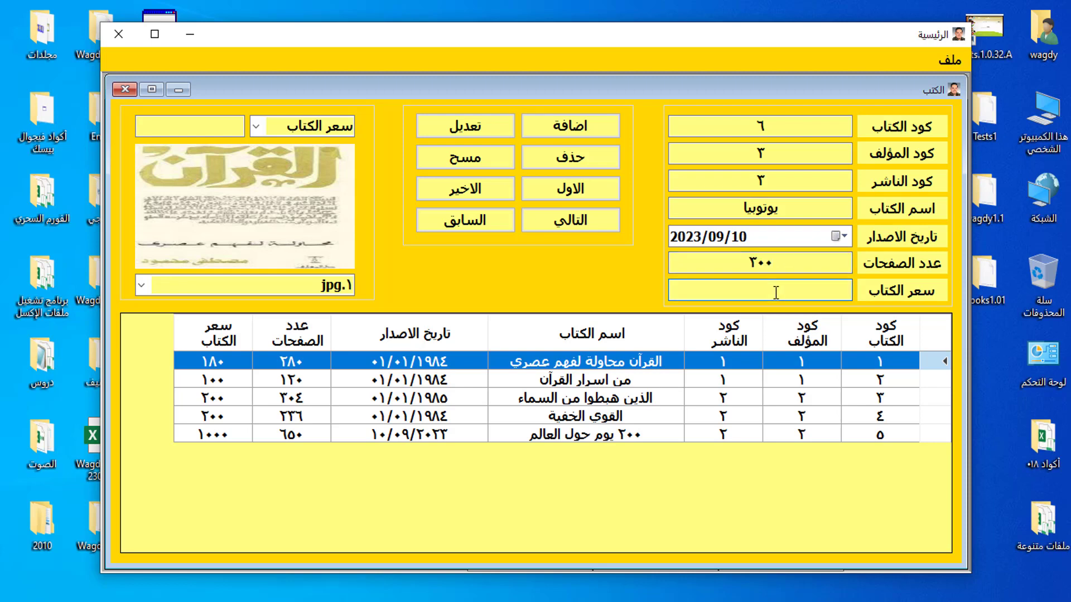
text(250)
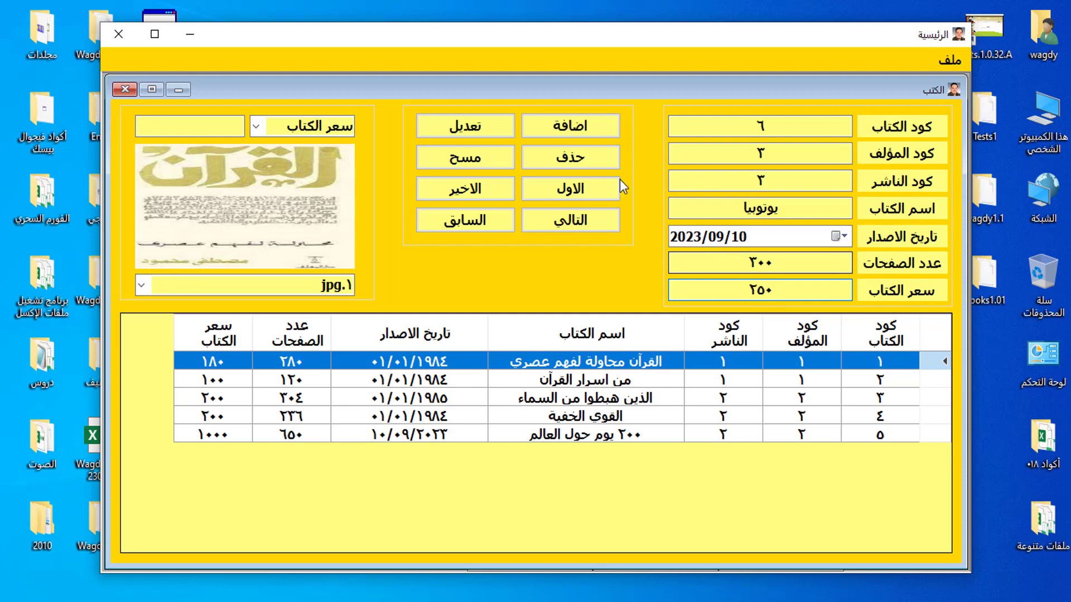
Add the يوتوبيا record to the books table, and view the records and covers of books ٥ and ٦
click(565, 130)
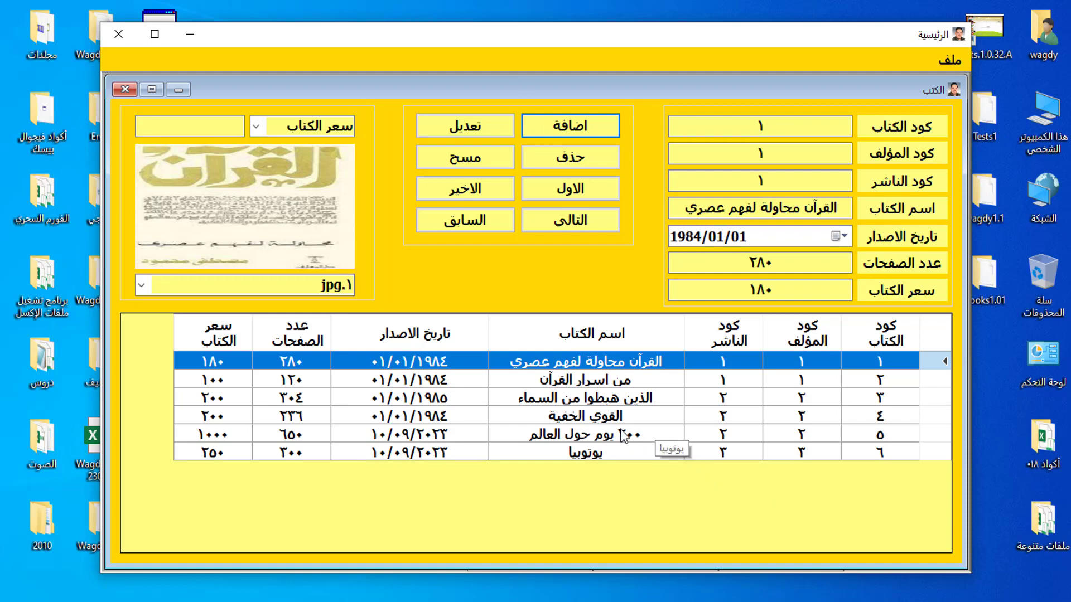
click(624, 435)
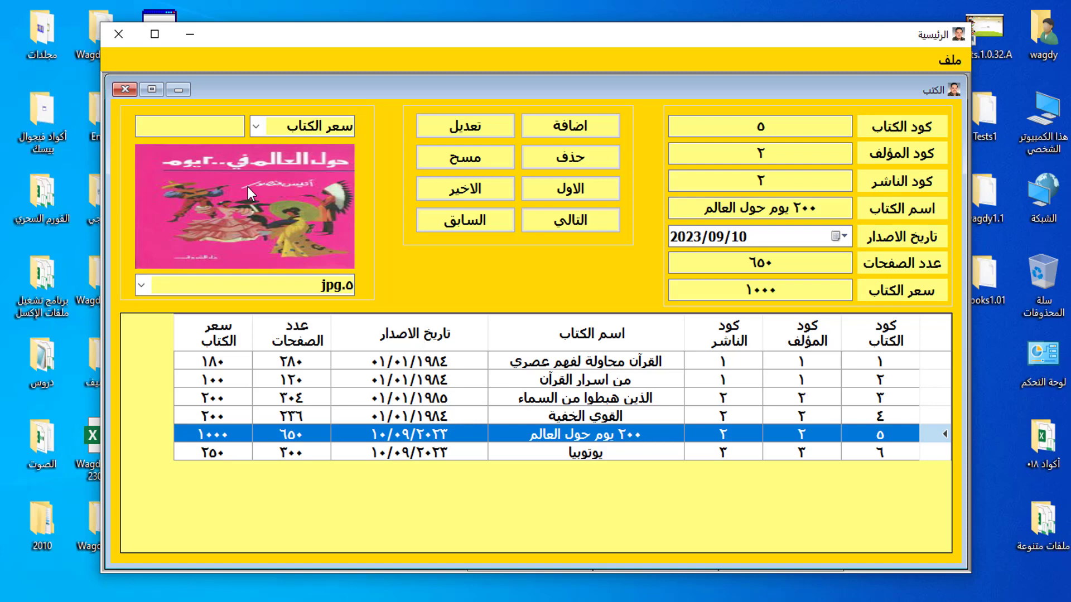
click(587, 453)
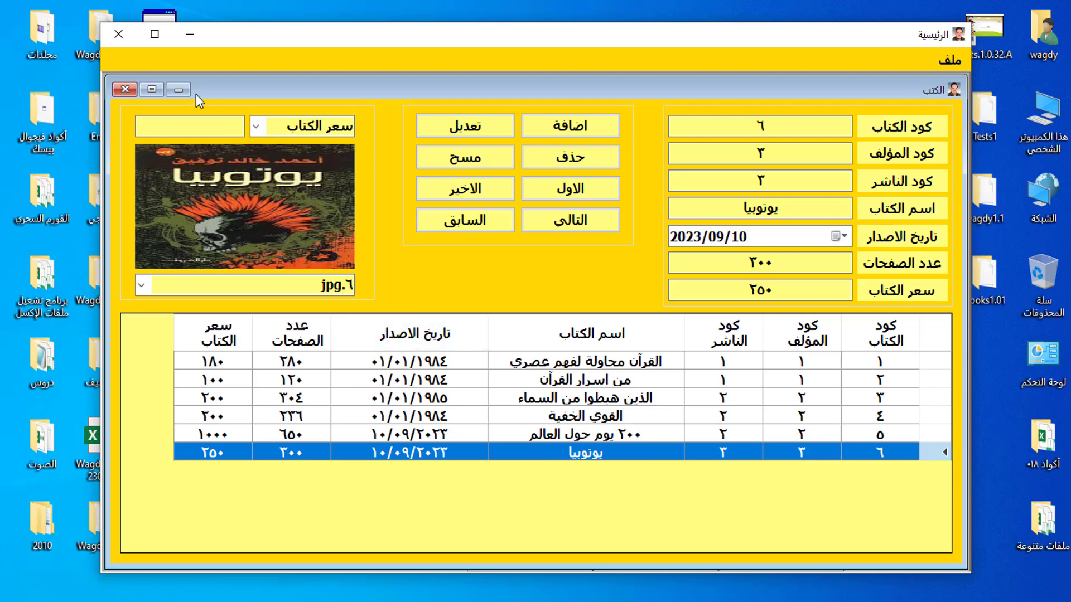
Minimize the books form and reload the استعلام query form by closing and reopening it, selecting the rows of books ٥ and ٦
click(179, 89)
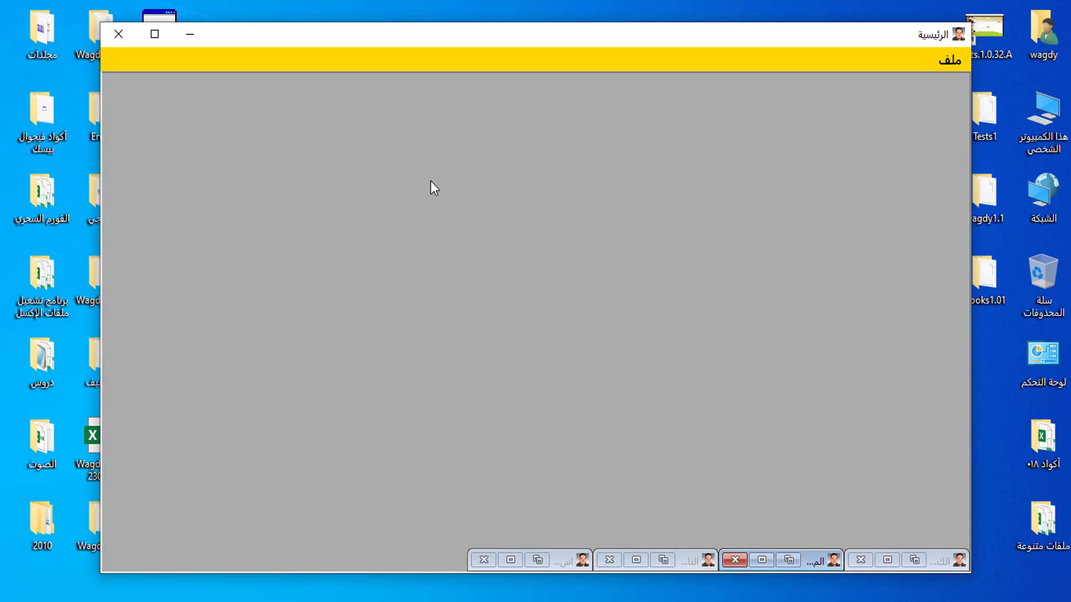
click(538, 560)
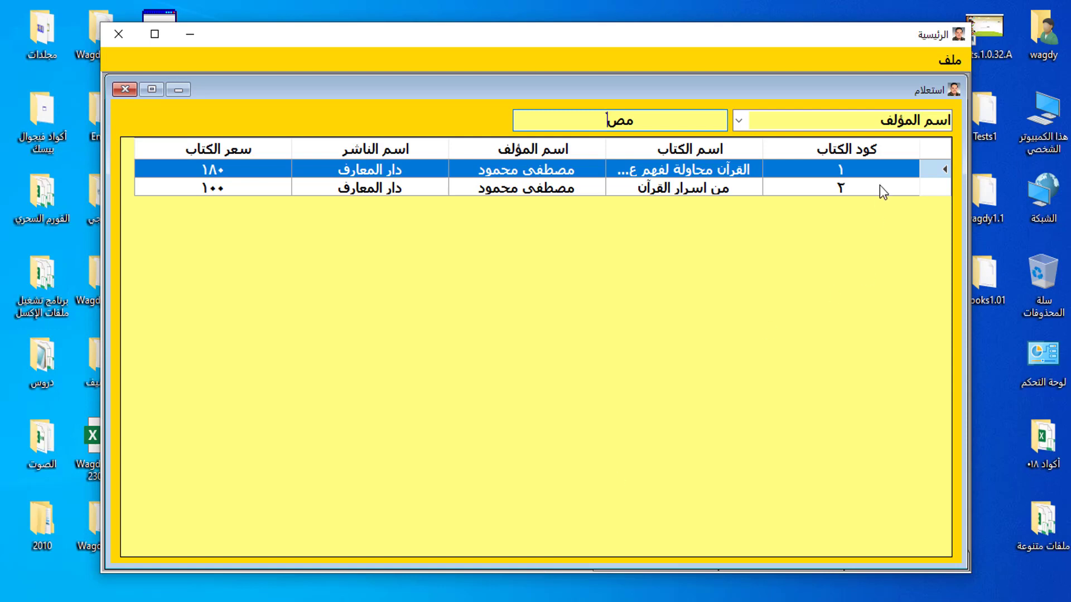
click(125, 90)
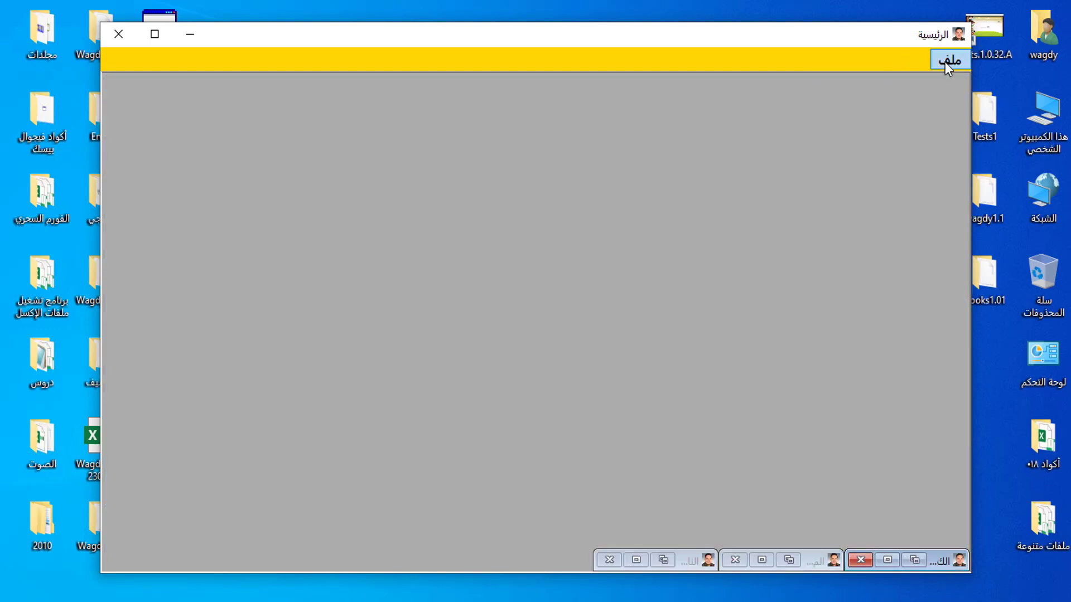
click(945, 62)
click(910, 147)
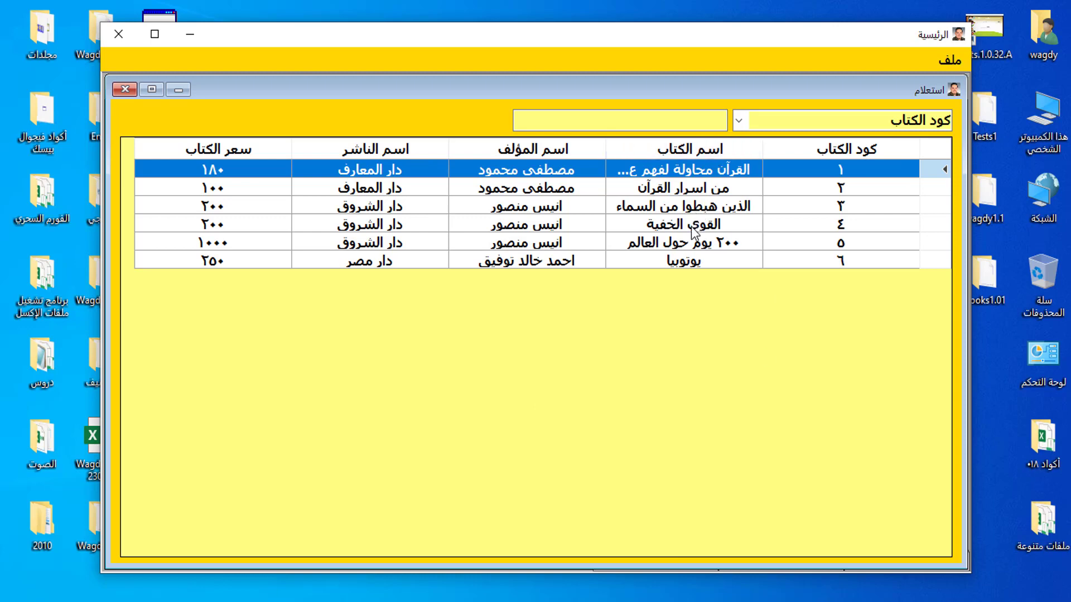
click(671, 249)
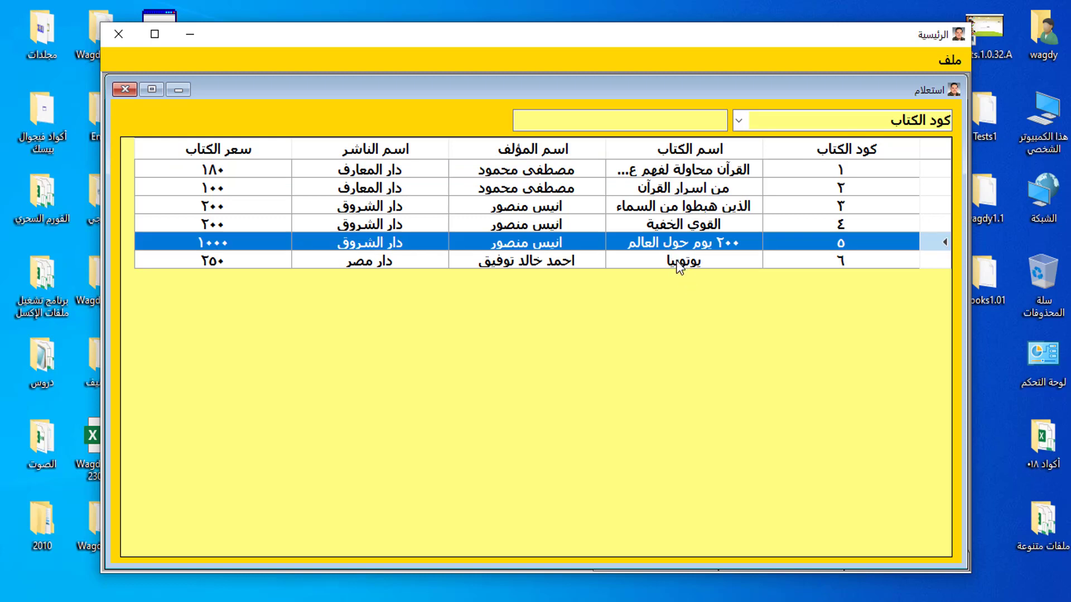
click(677, 266)
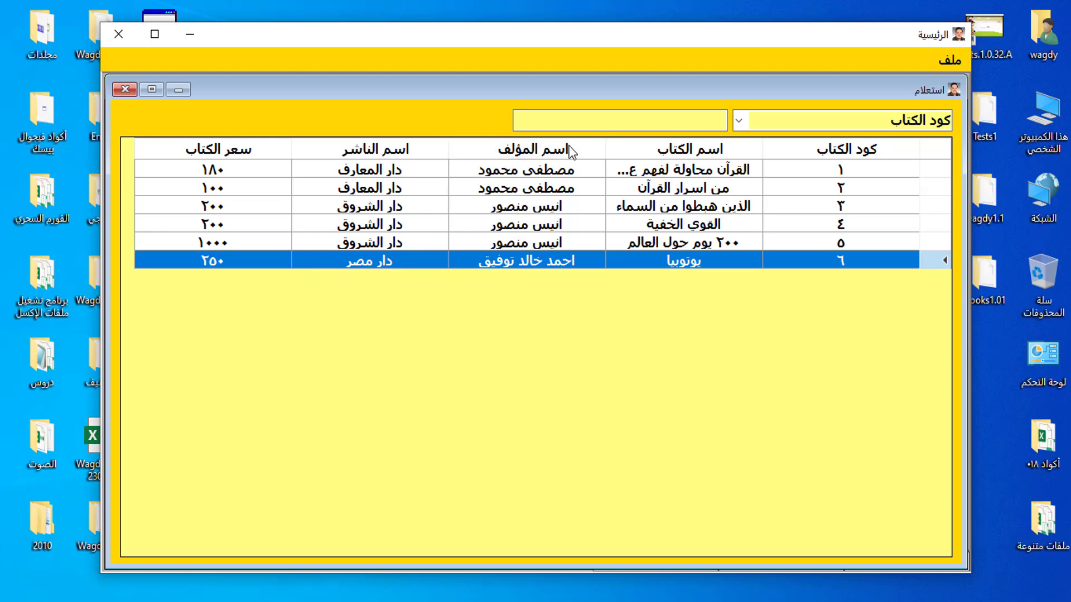
Search the query form by اسم المؤلف for authors starting with اح
click(633, 126)
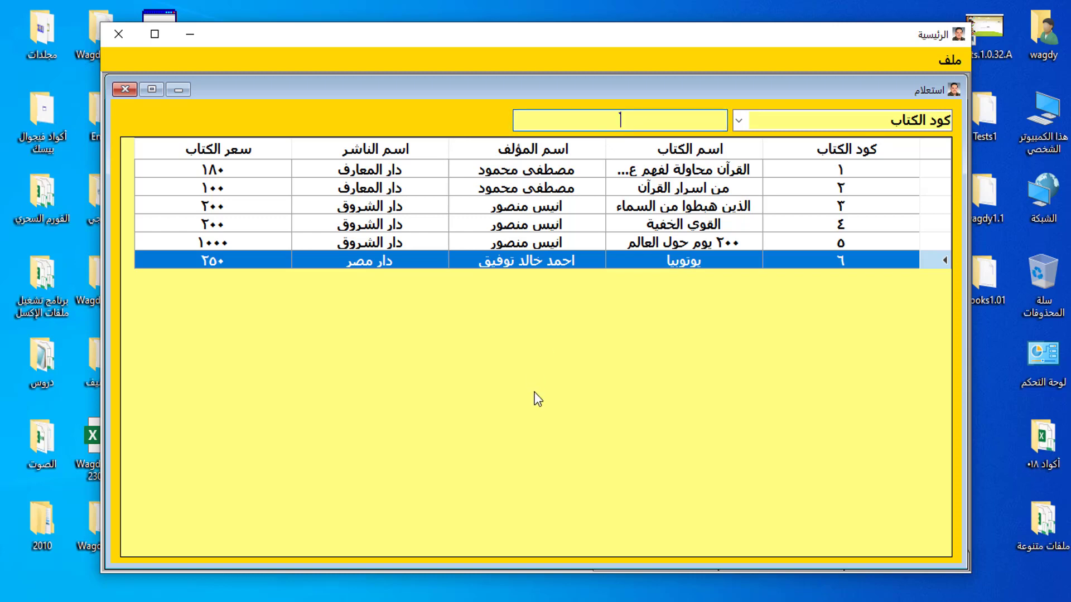
click(742, 119)
click(803, 174)
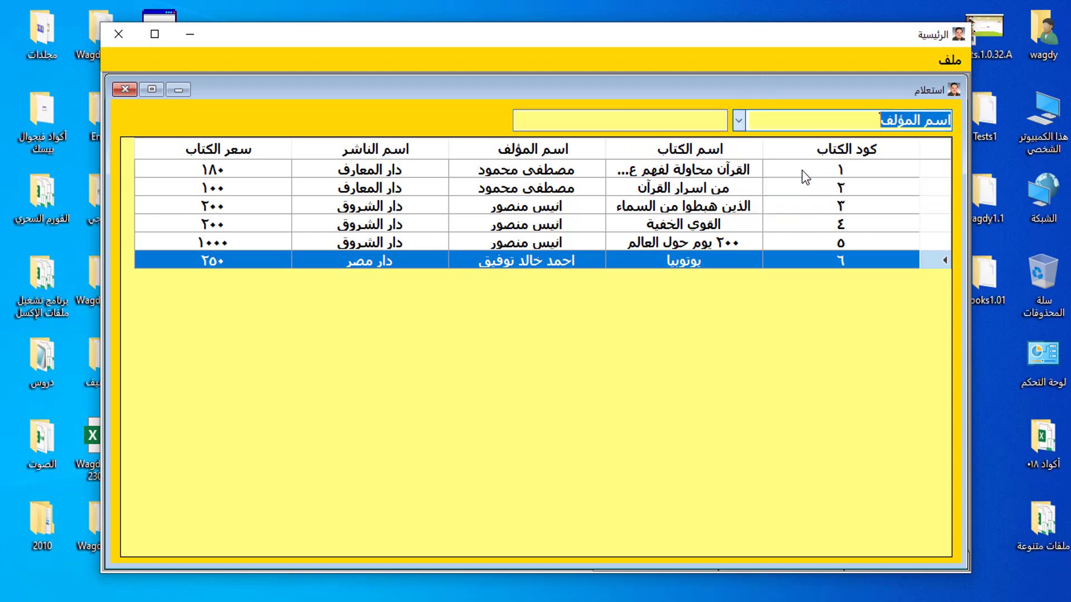
click(645, 125)
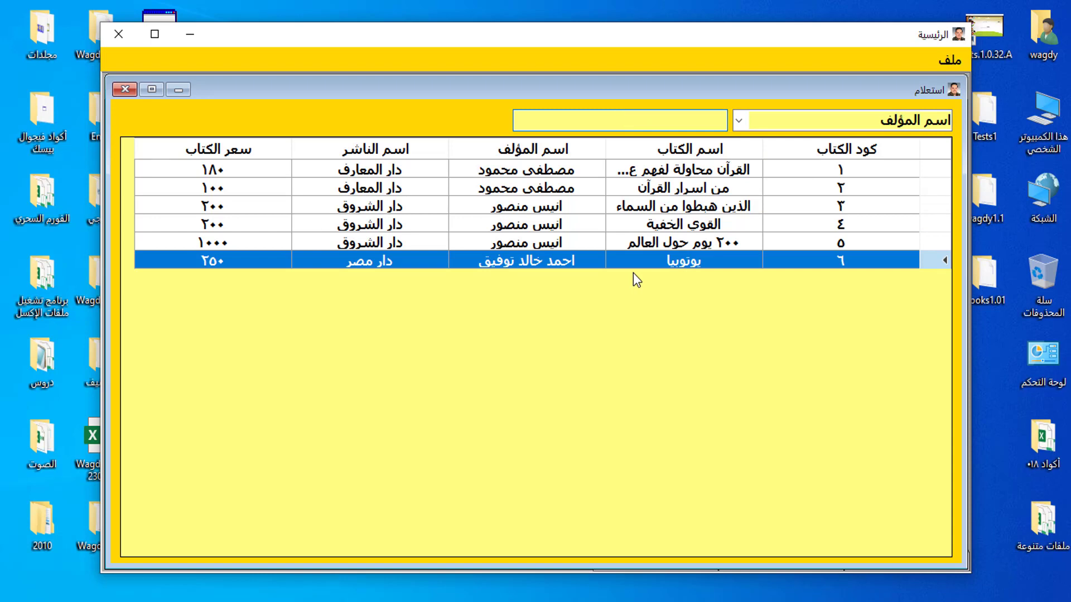
text(ا)
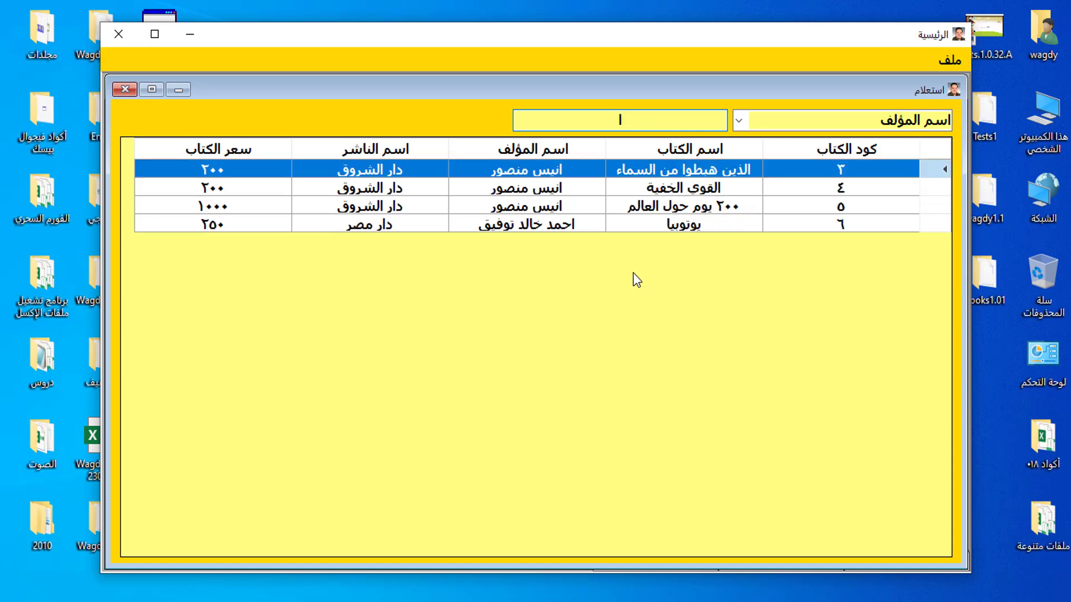
text(ح)
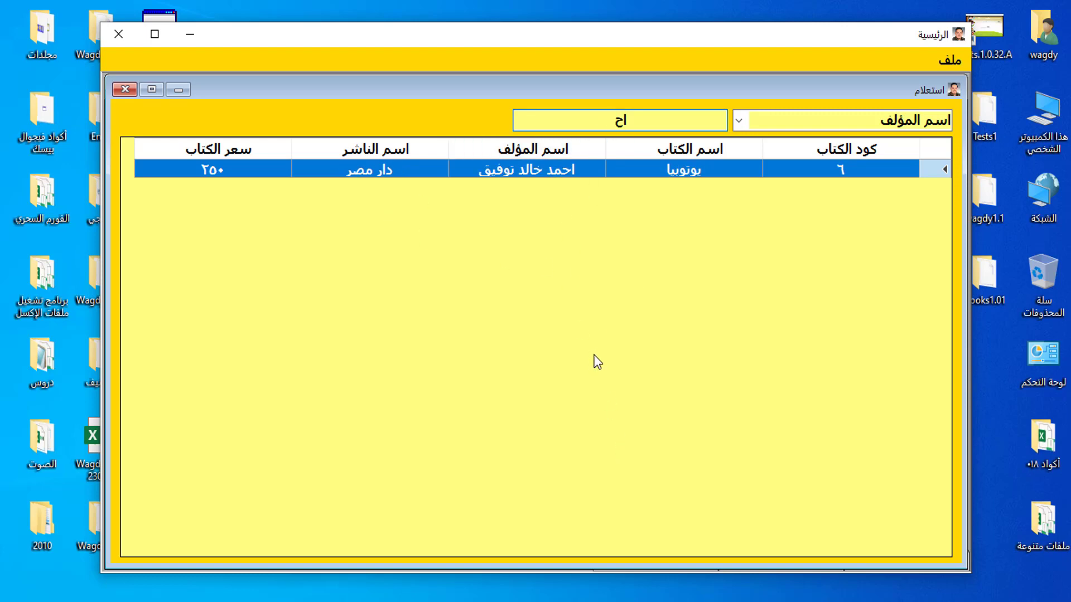
Search the query form by اسم الكتاب for titles containing ٢٠٠
click(742, 120)
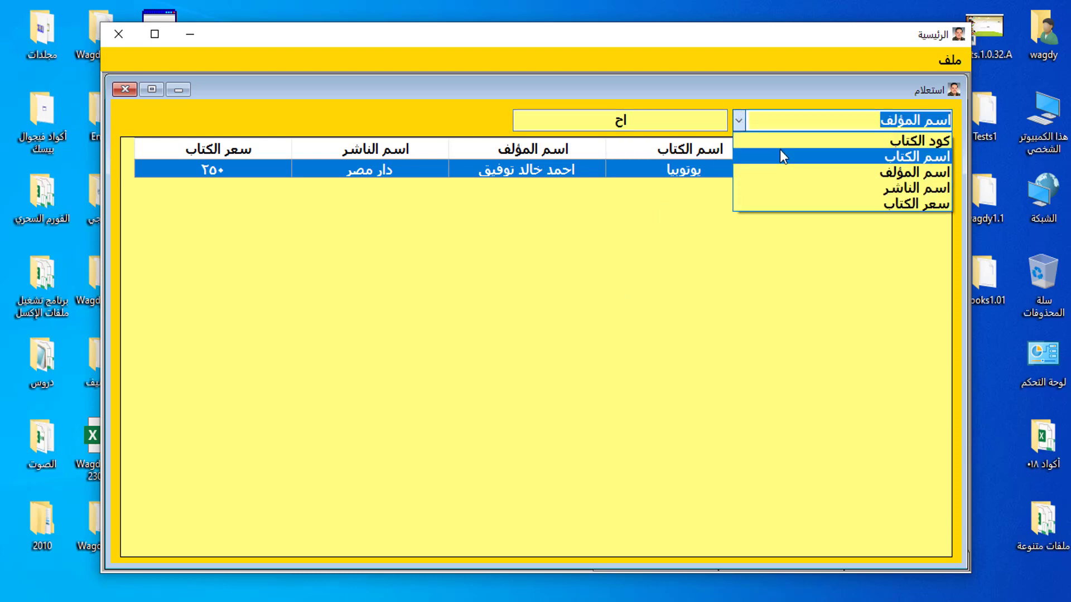
click(779, 156)
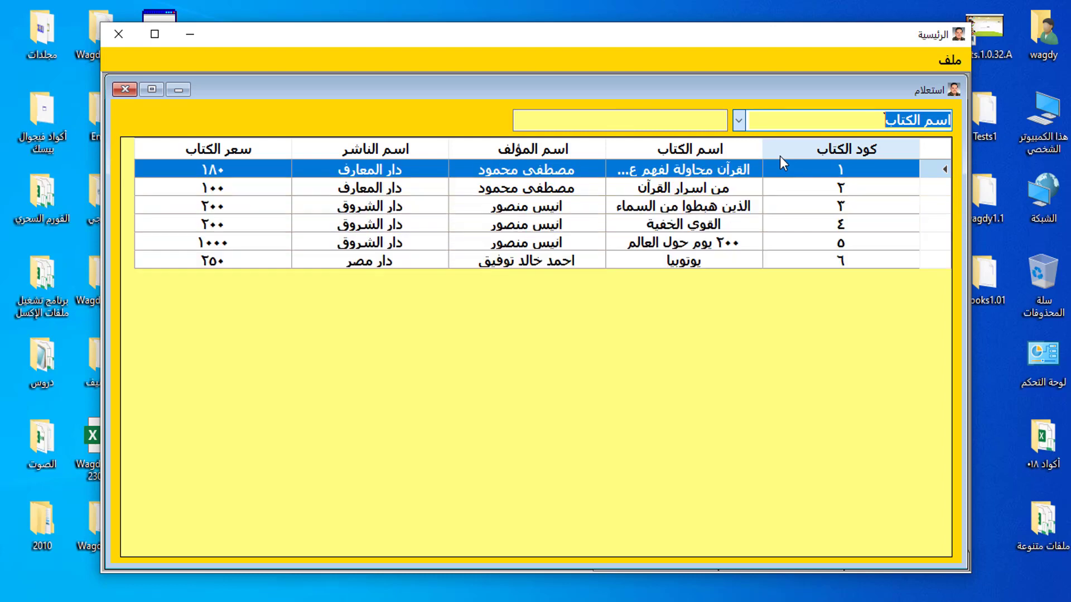
click(643, 119)
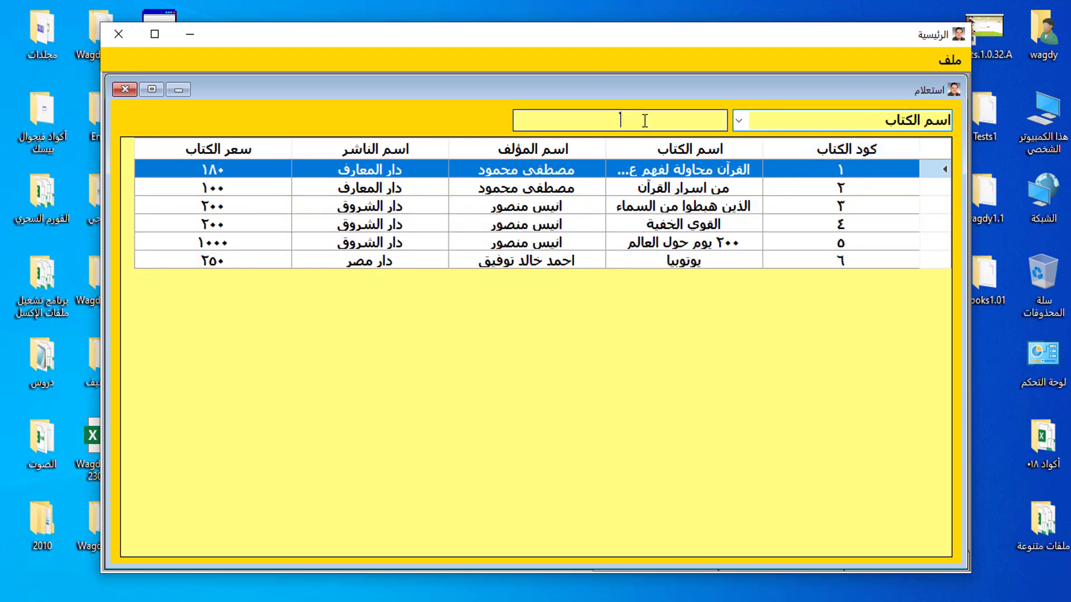
text(٢)
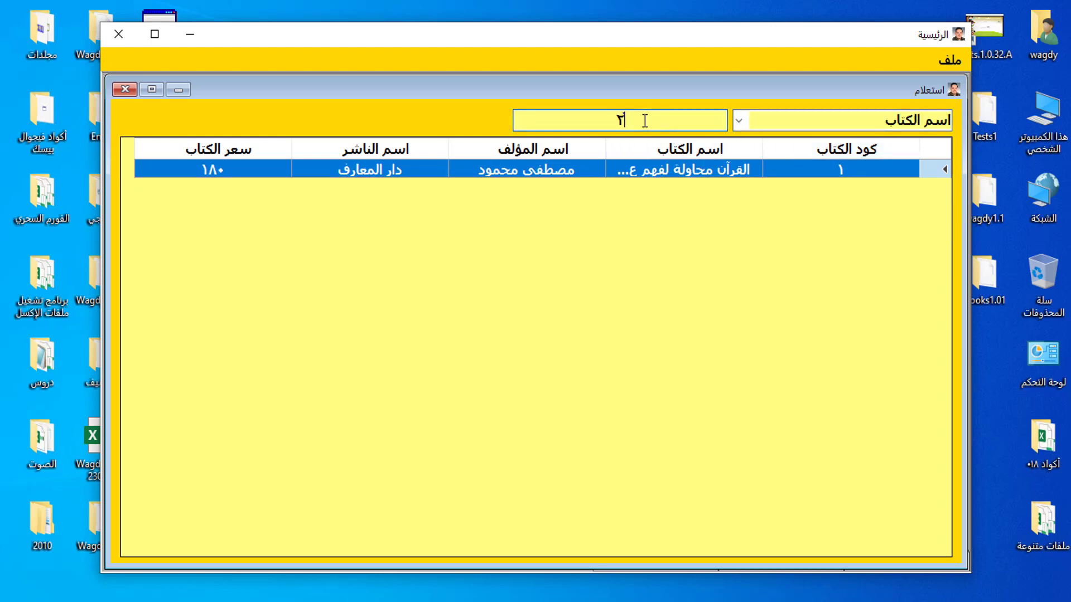
text(٠٠)
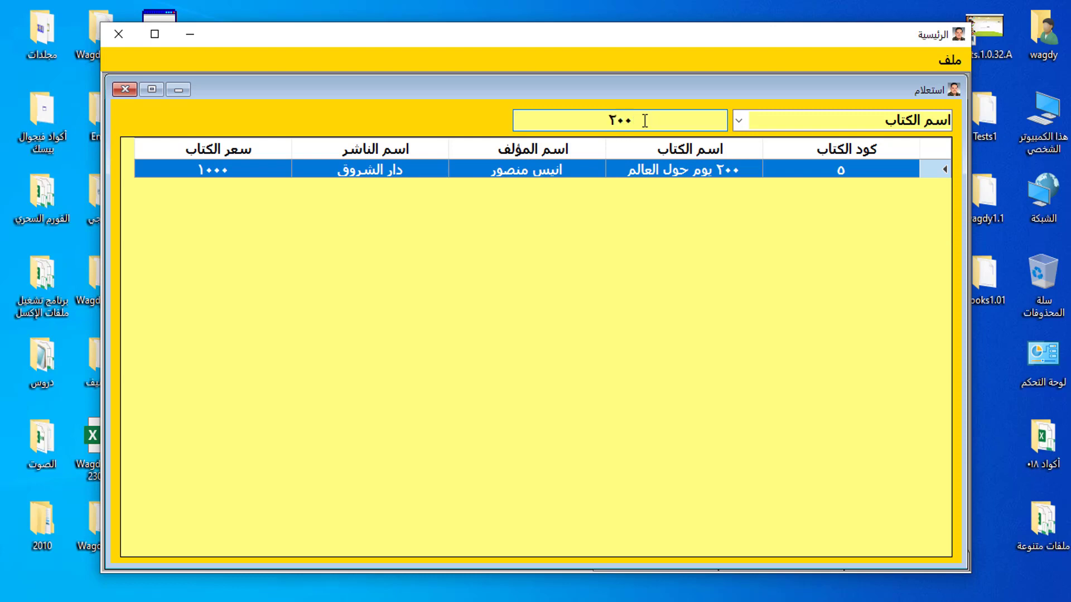